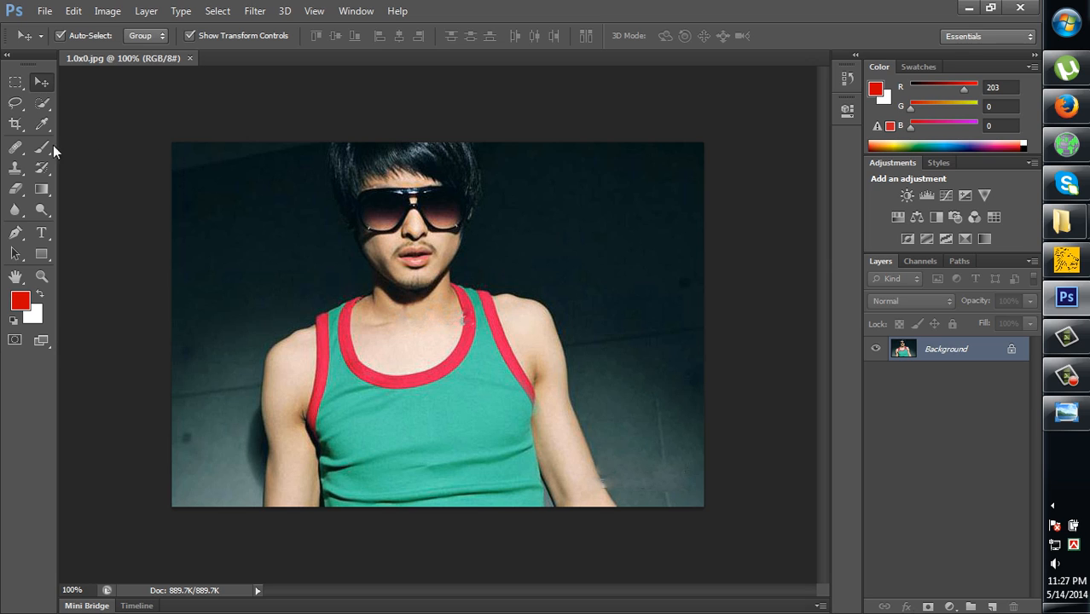
Crop a narrow strip off the edges of the photo, keeping the man and most of the dark background.
left_click(14, 126)
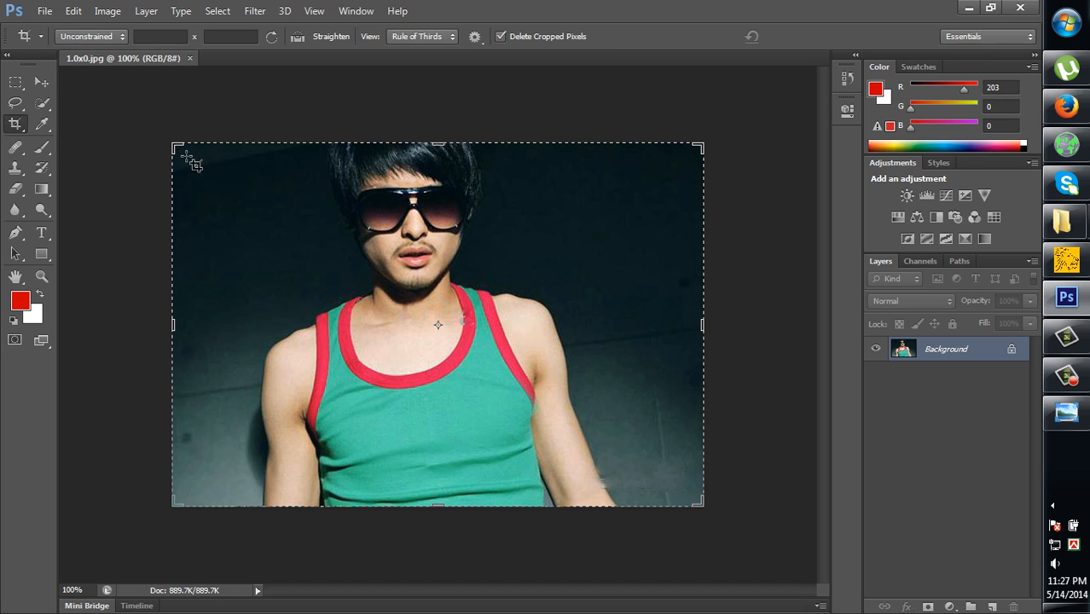
left_click_drag(180, 152, 689, 508)
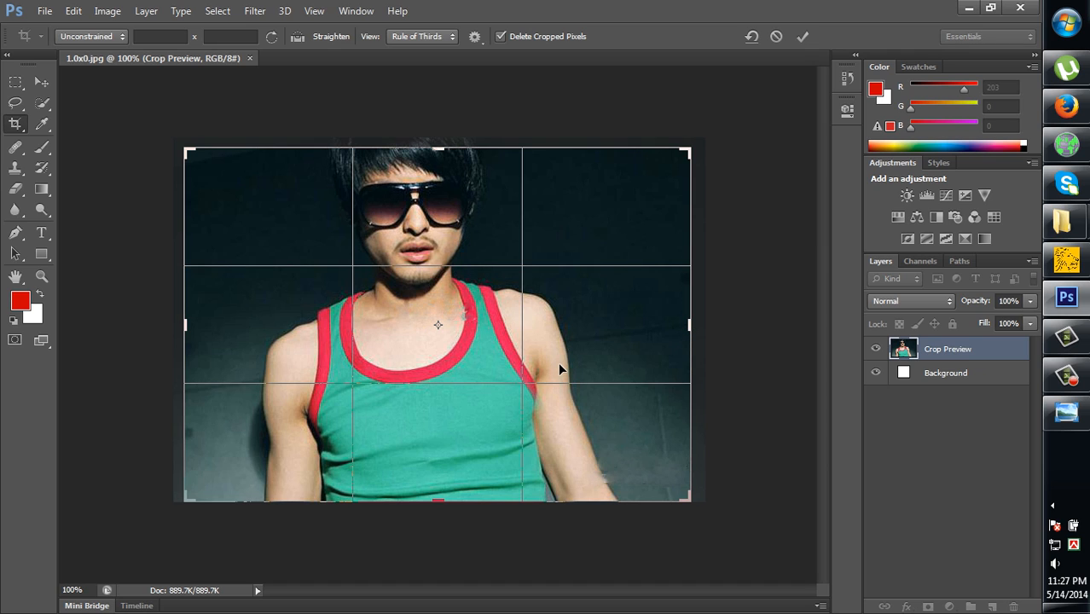
key("Return")
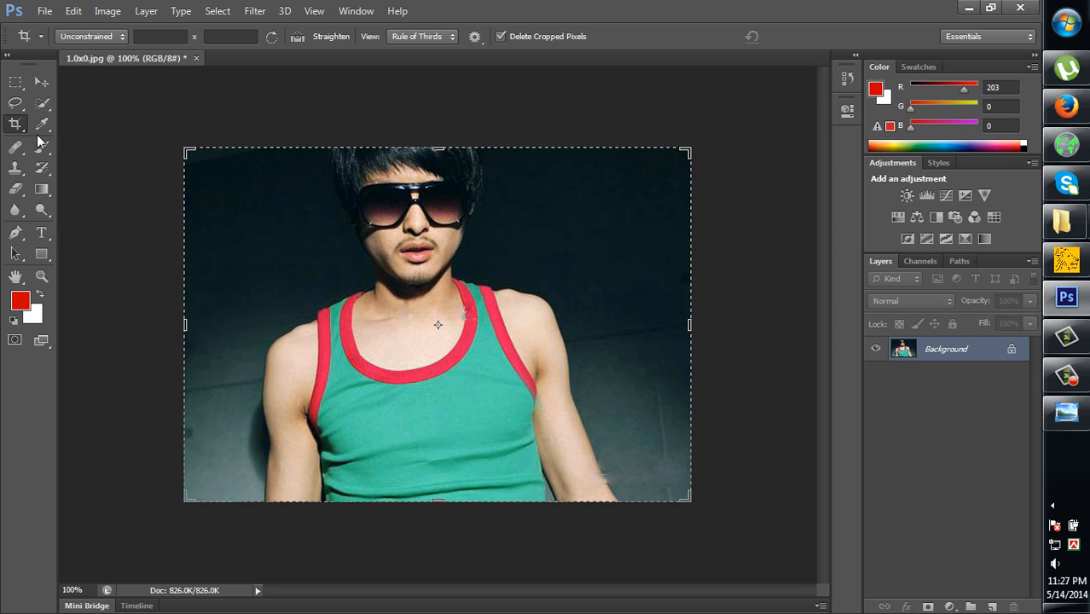
left_click(41, 82)
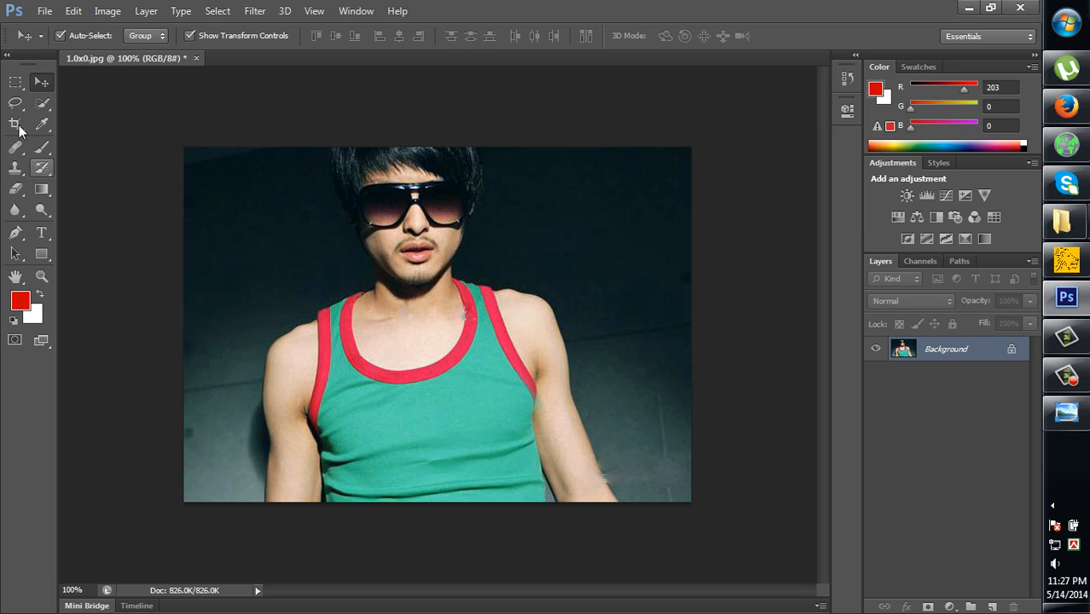
Convert the locked Background into a regular layer named Layer 0 with Normal mode and 100% opacity.
left_click(42, 106)
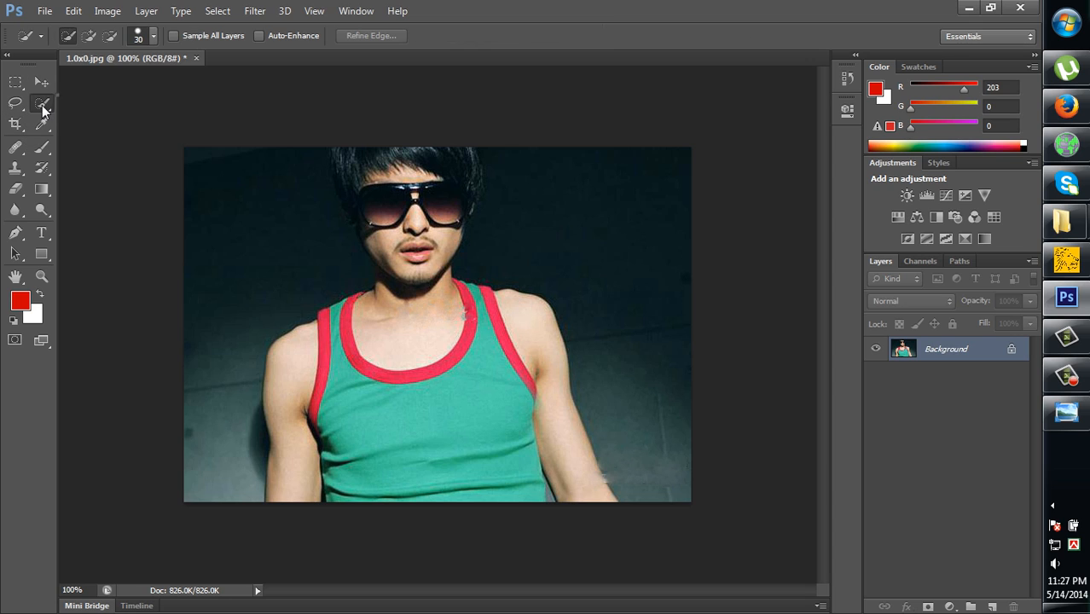
left_click_drag(42, 106, 75, 101)
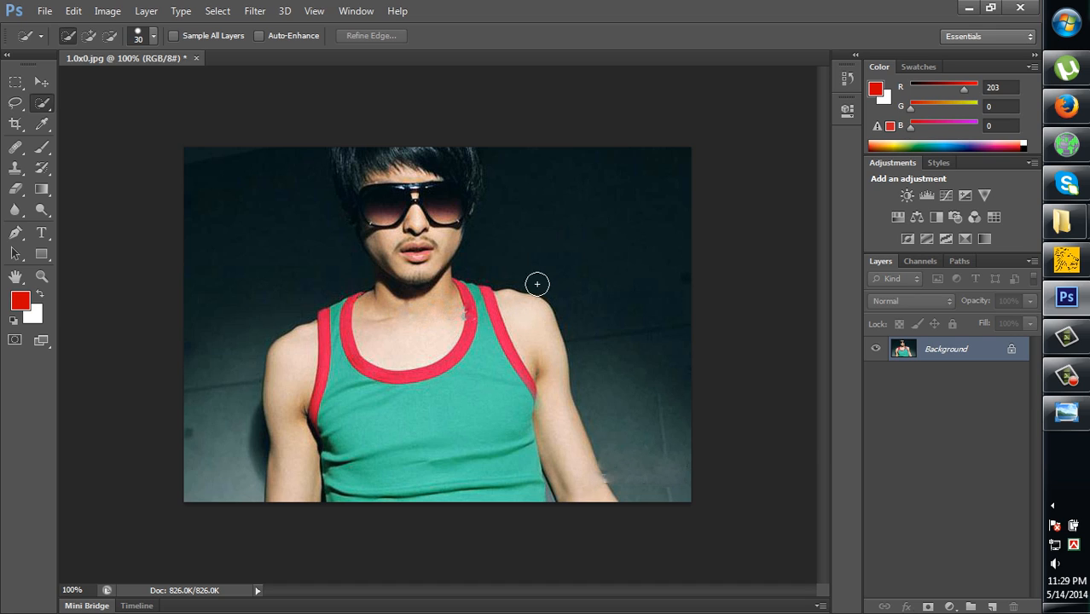
right_click(948, 350)
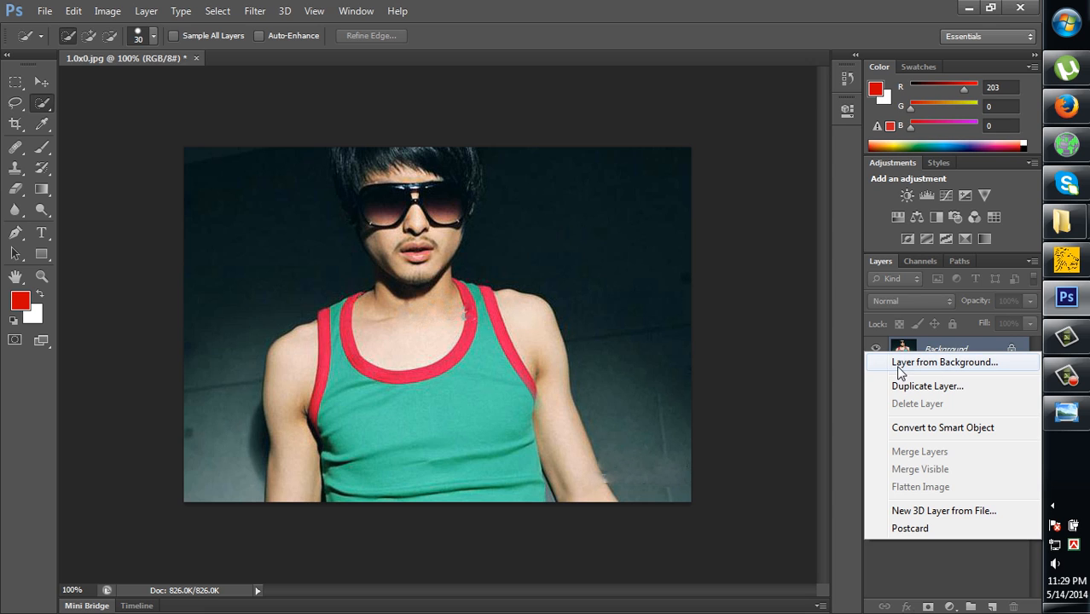
left_click(948, 364)
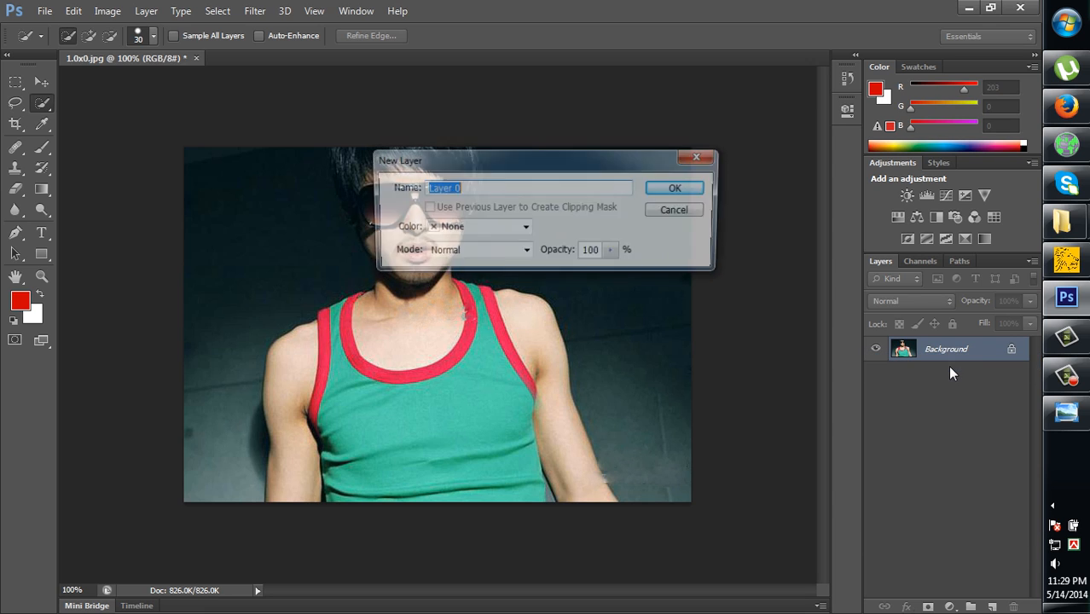
left_click(679, 189)
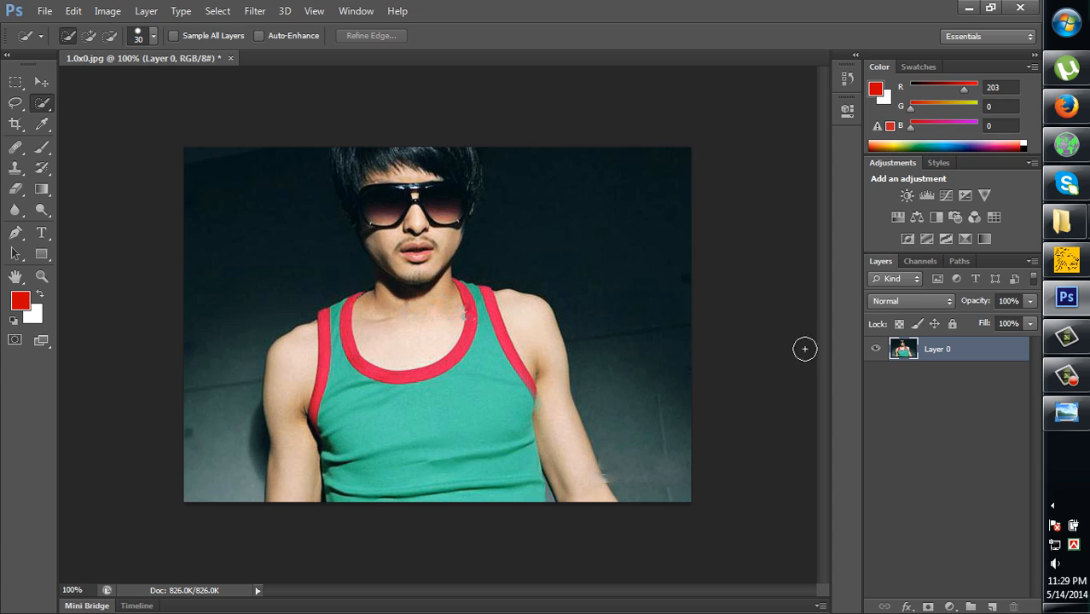
left_click(947, 358)
Select the whole bare arm on the photo's left side using the Magic Wand with a tolerance of 40.
right_click(40, 110)
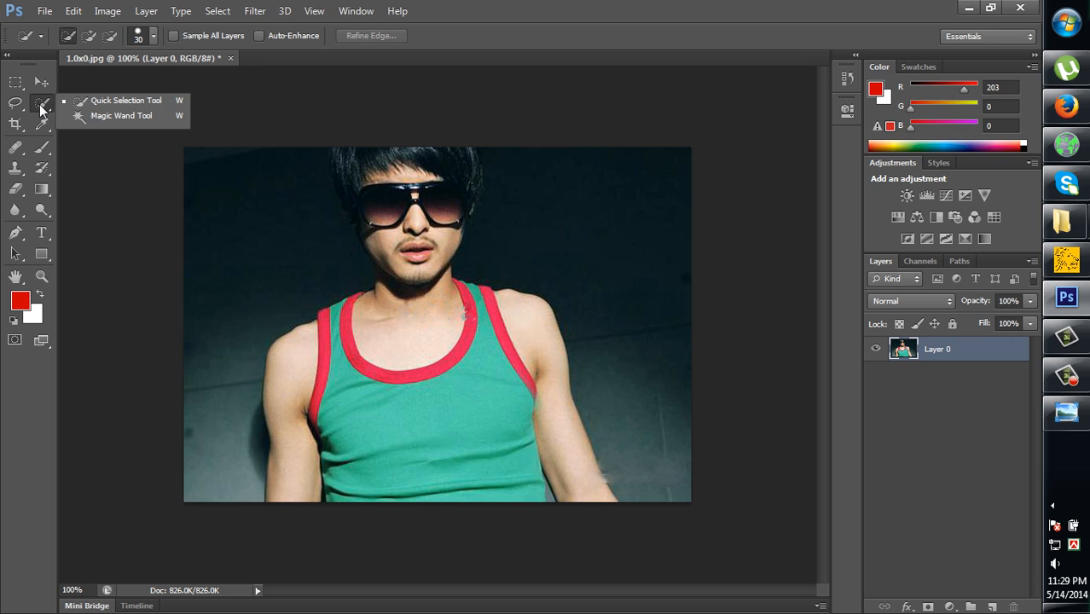
left_click(116, 116)
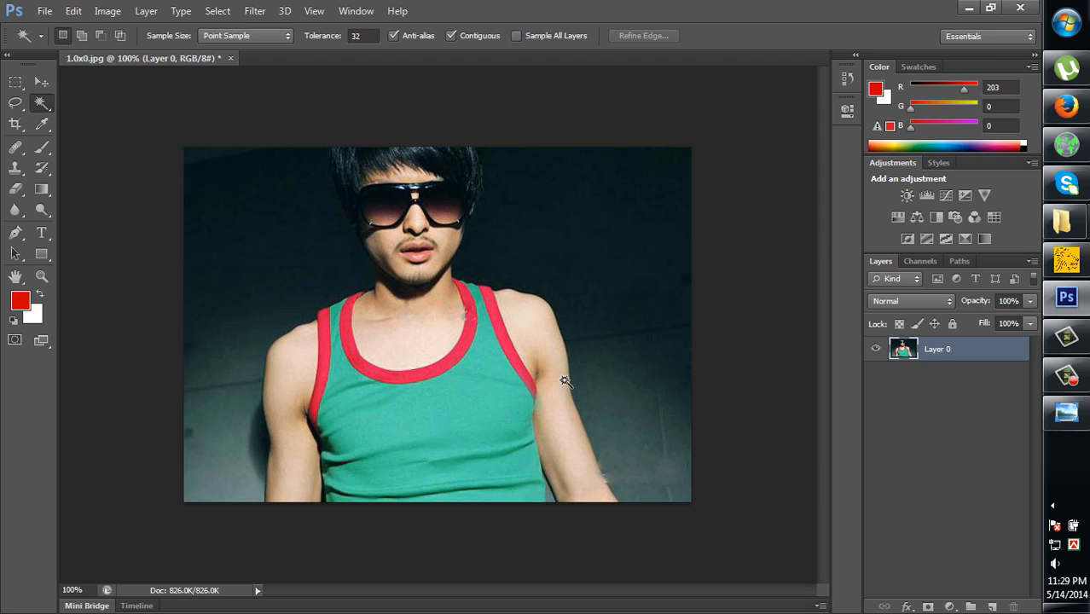
left_click(292, 383)
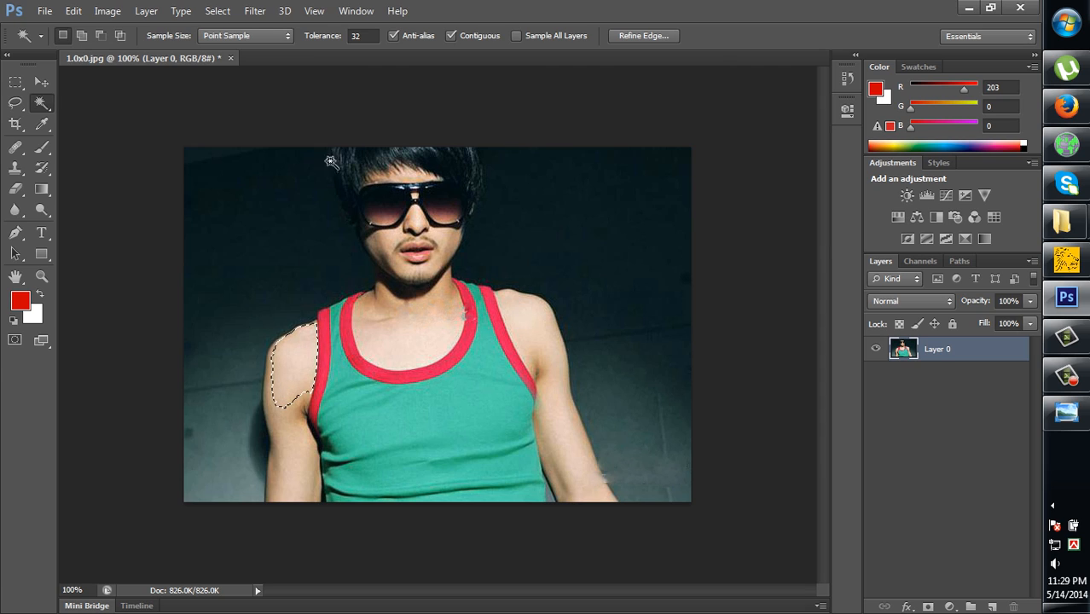
left_click(352, 36)
key("Return")
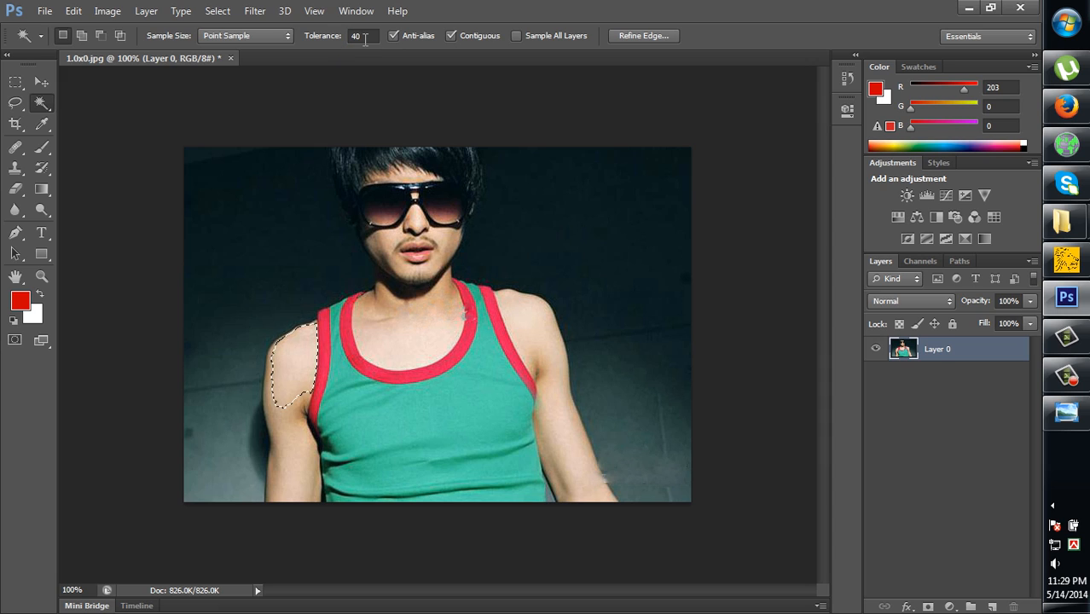
left_click(287, 433)
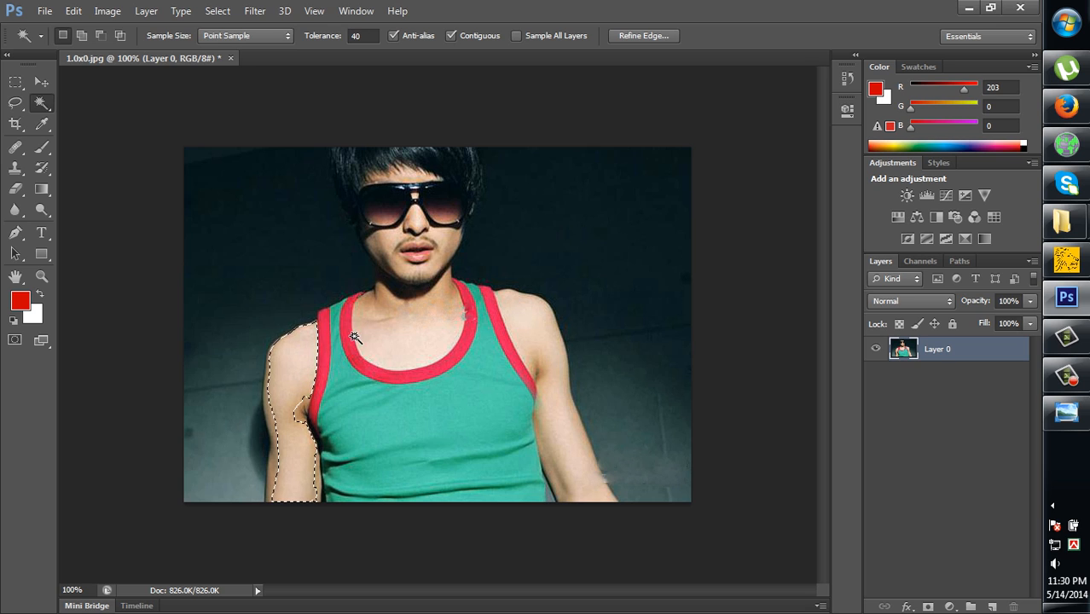
left_click(274, 427, "shift")
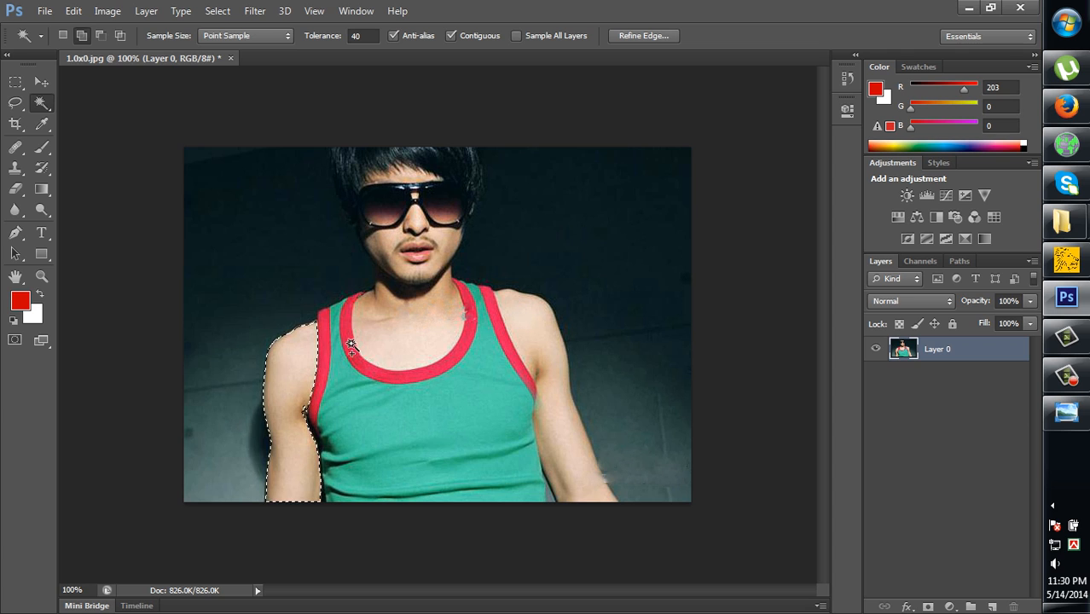
Add the chest, neck and face skin, including the forehead, to the Magic Wand selection.
left_click(417, 341)
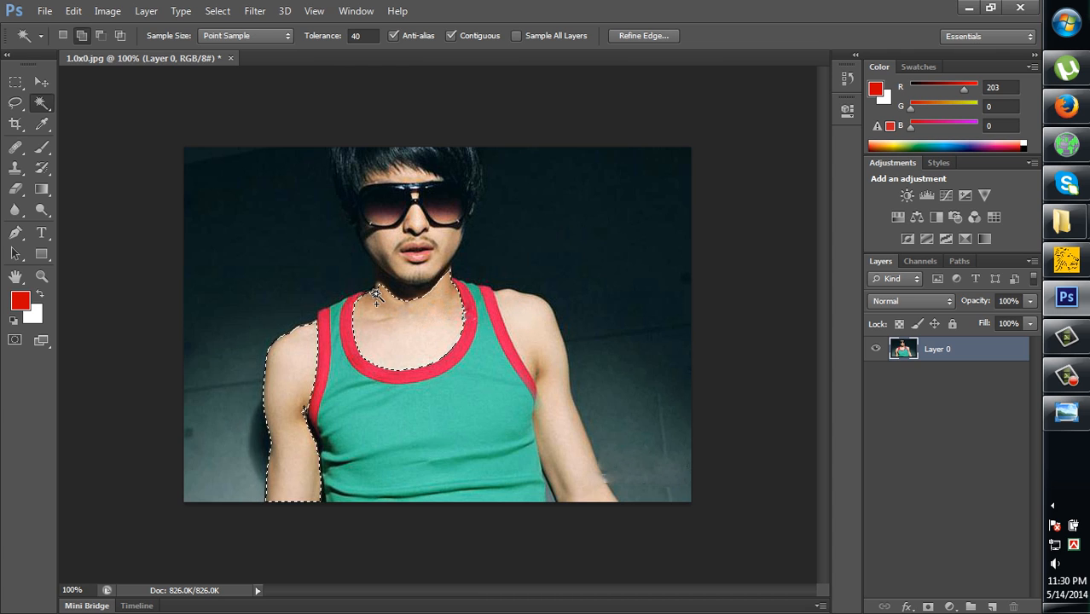
left_click(406, 246)
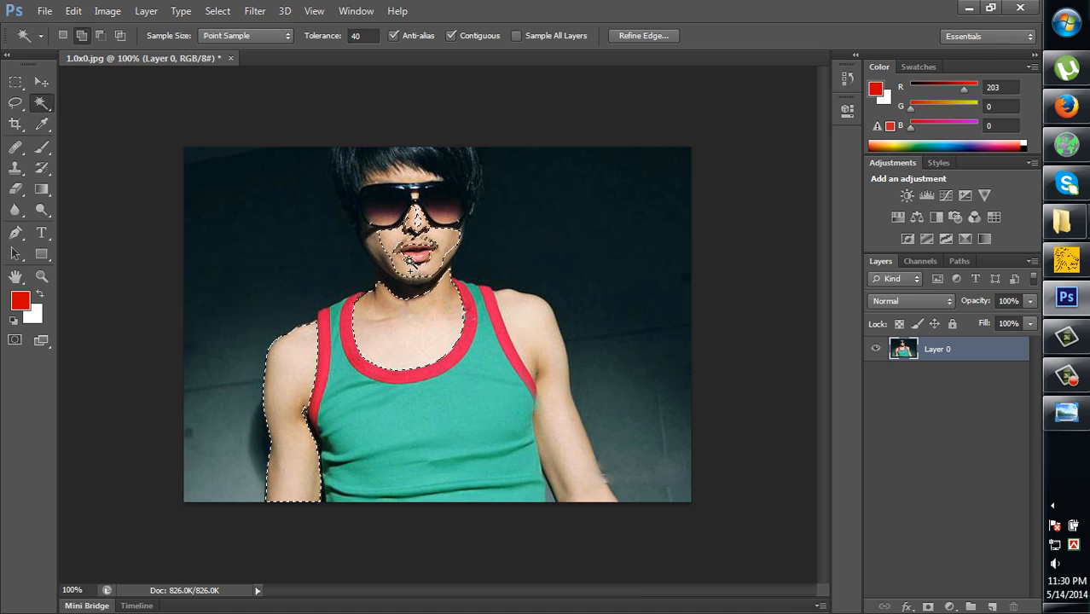
left_click(417, 259)
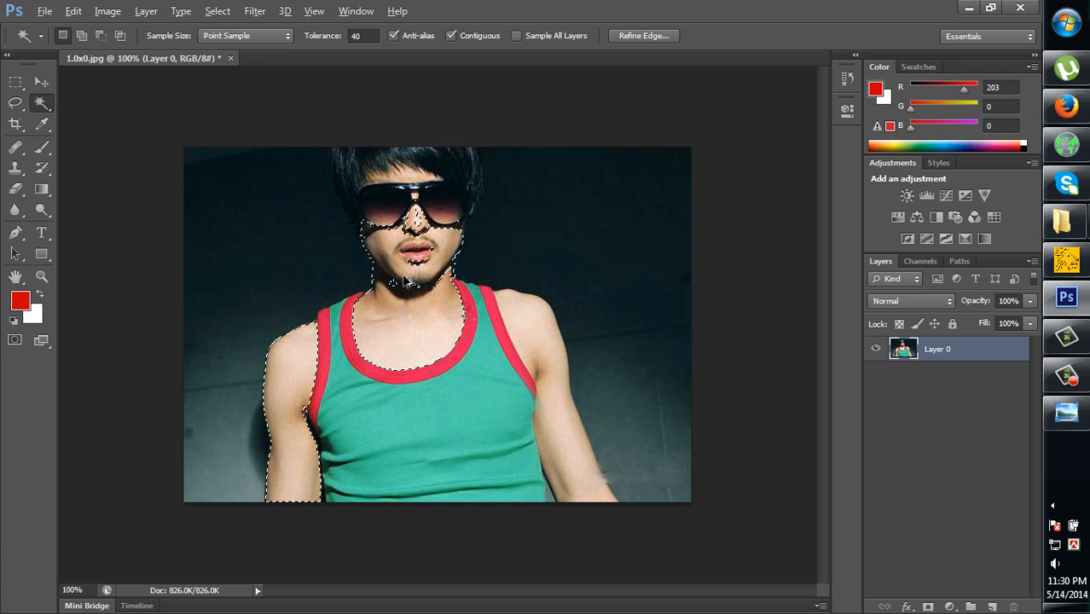
key("shift")
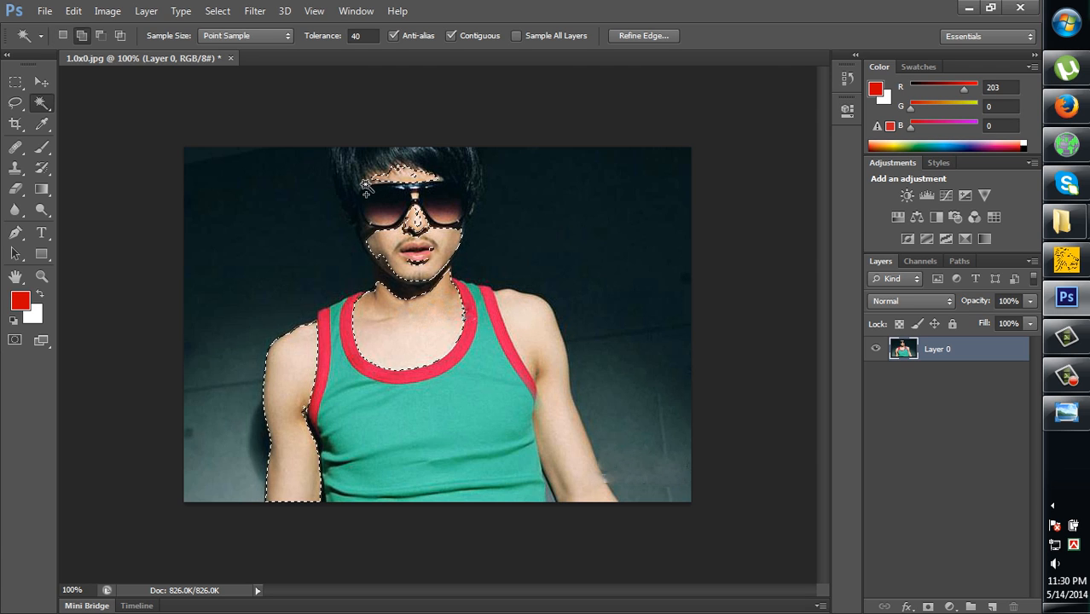
Set the Magic Wand tolerance to 20 and add the arm on the photo's right side and the remaining chin skin to the selection.
left_click(358, 36)
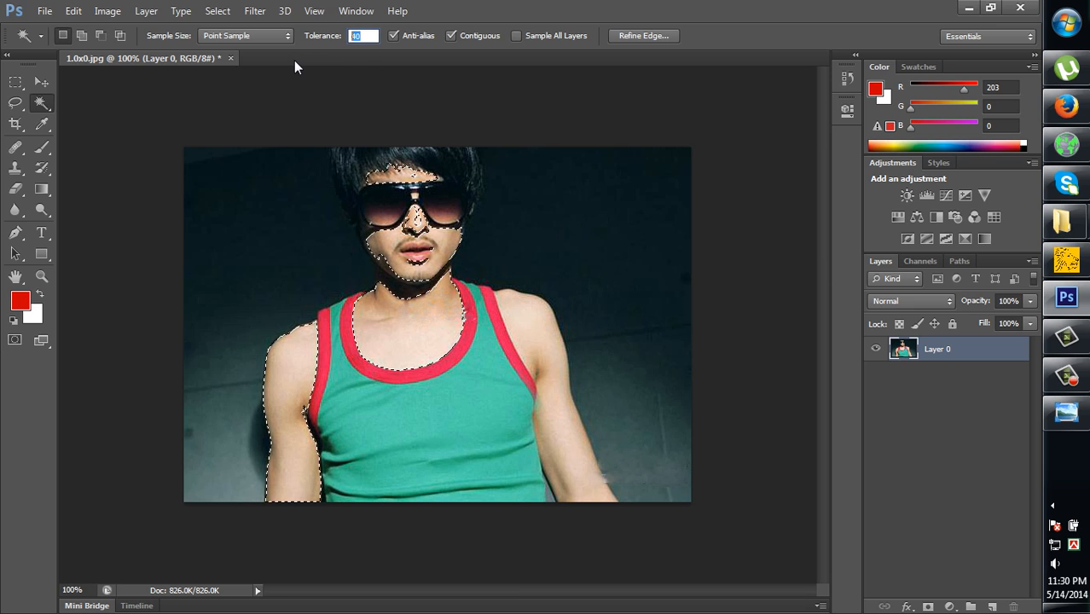
type("20")
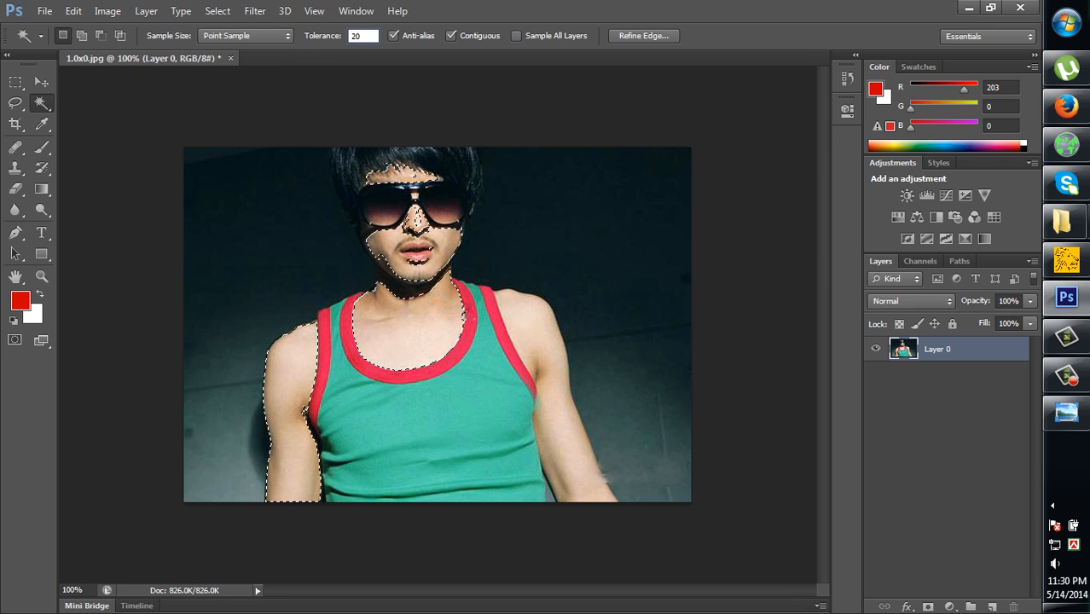
key("Return")
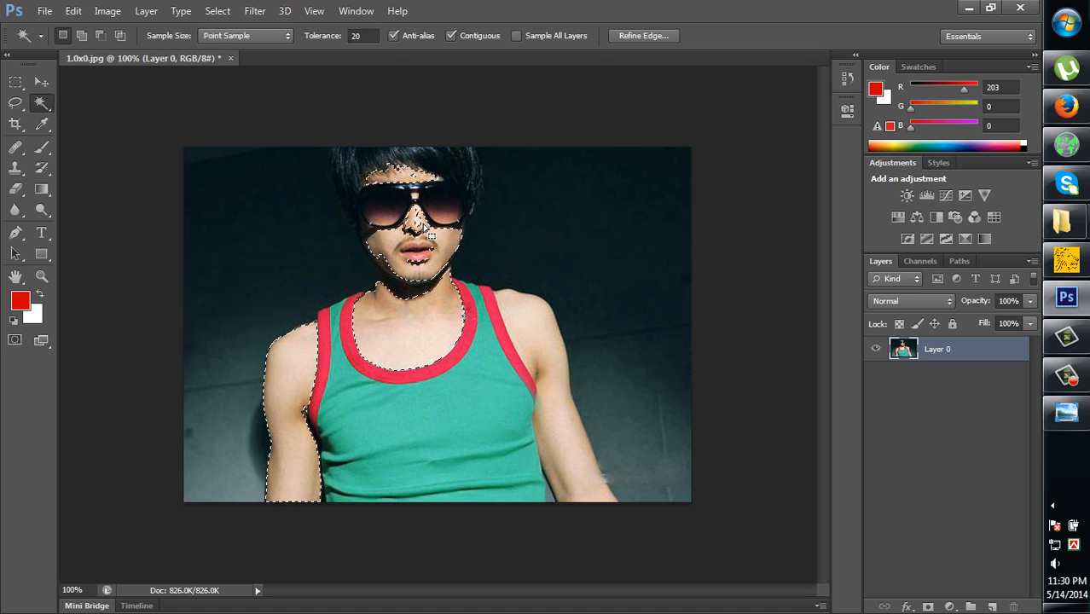
key("ctrl+shift+z")
key("ctrl+shift+z")
key("ctrl+shift+z")
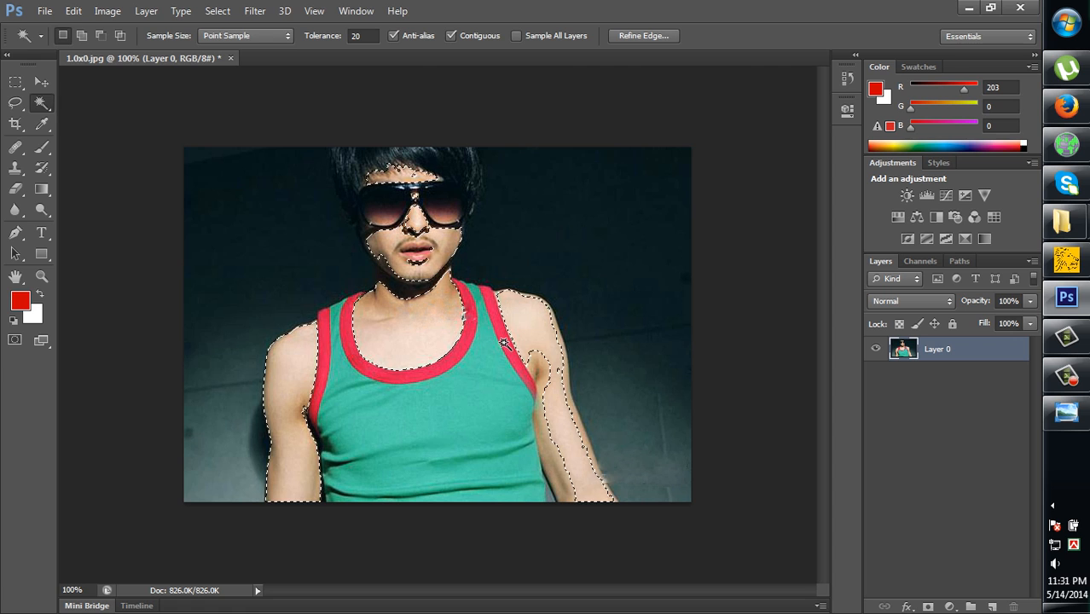
key("shift")
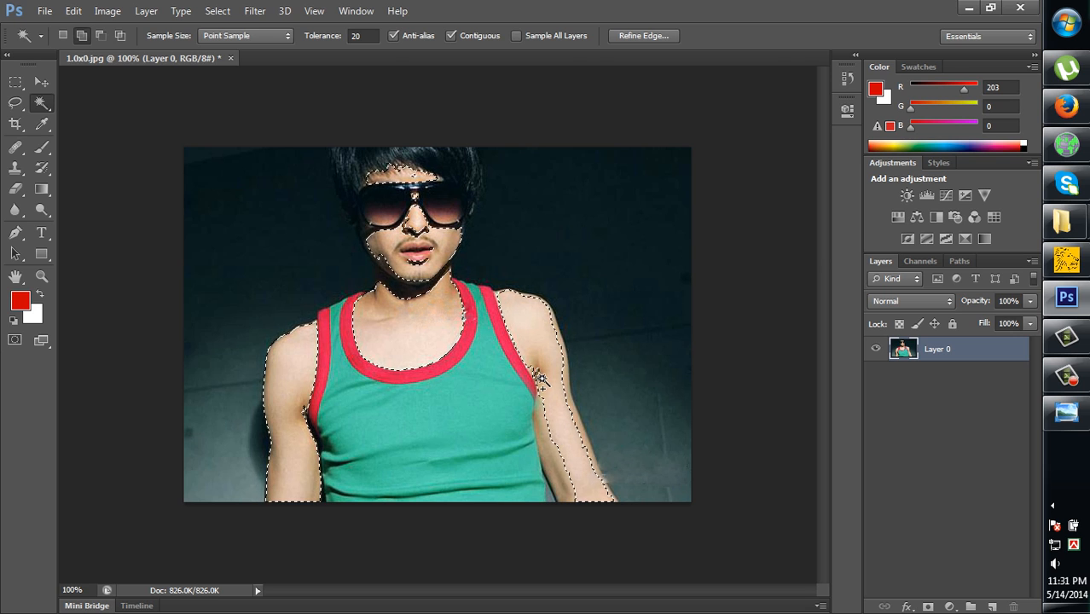
left_click(552, 443, "shift")
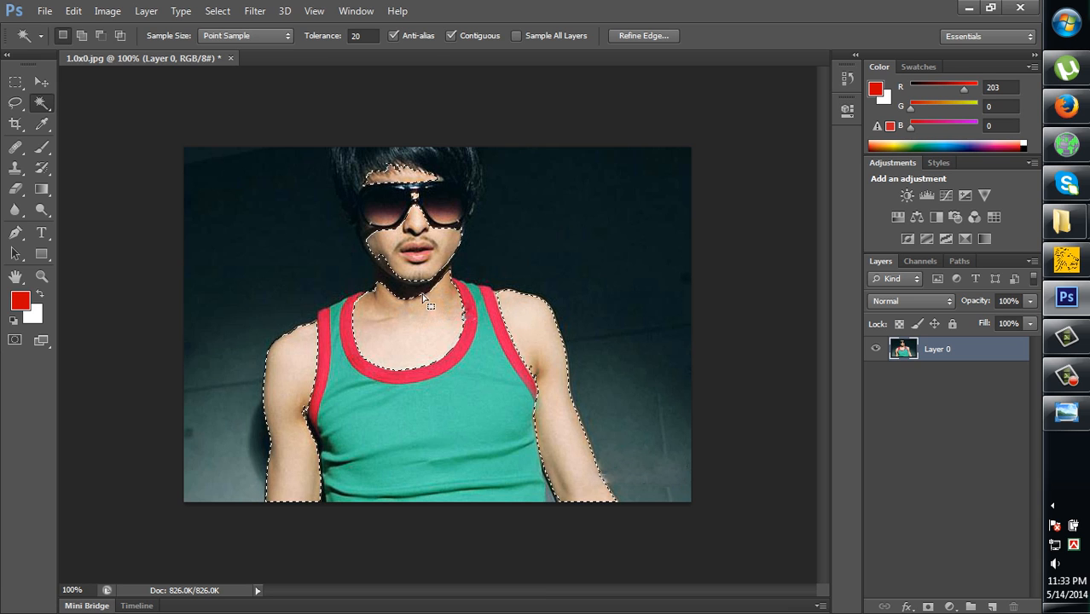
left_click(385, 279, "shift")
Start a Hue/Saturation adjustment on the selected skin with Colorize enabled, keeping the photo uncovered by the dialog.
left_click(108, 11)
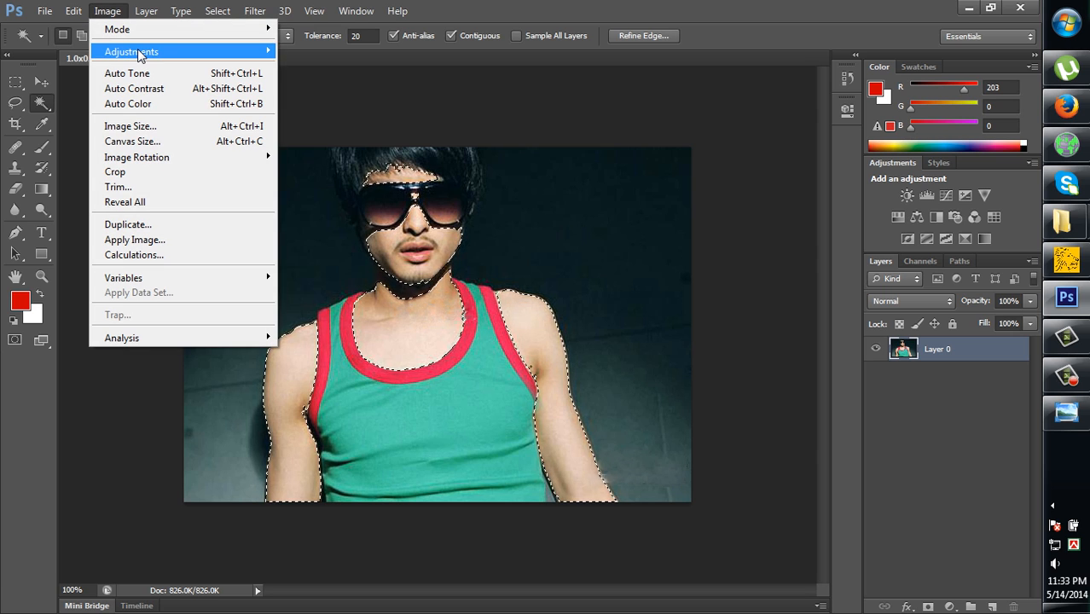
mouse_move(137, 53)
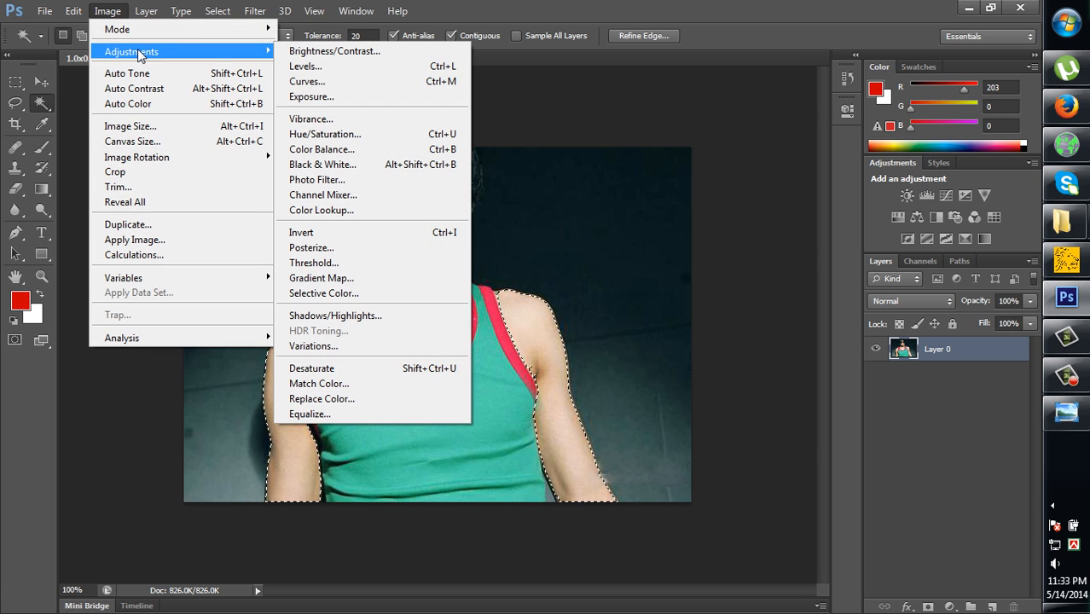
left_click(320, 134)
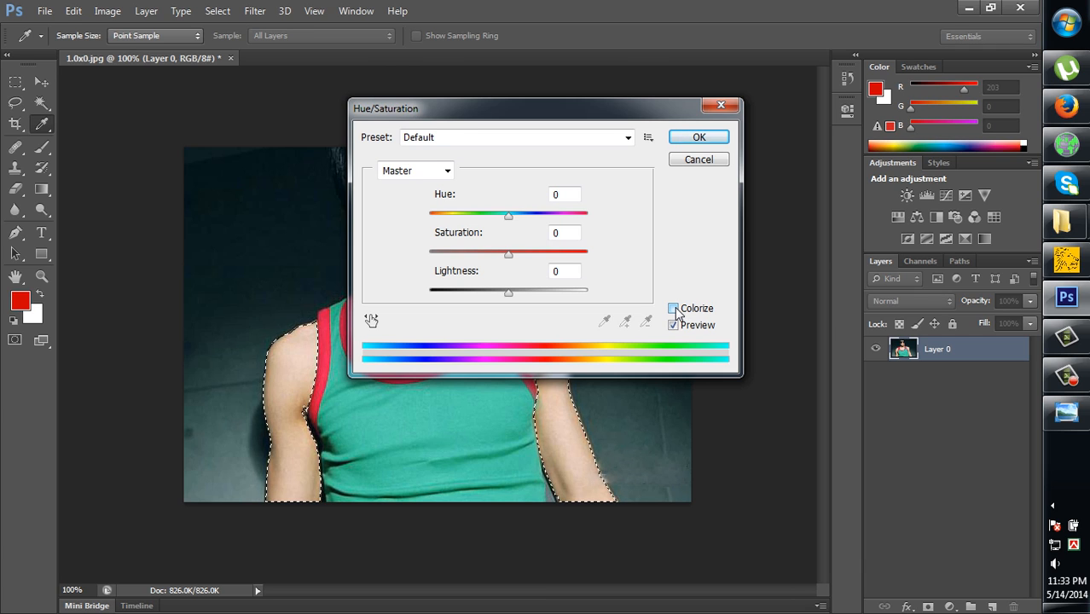
left_click(673, 309)
left_click_drag(537, 107, 808, 96)
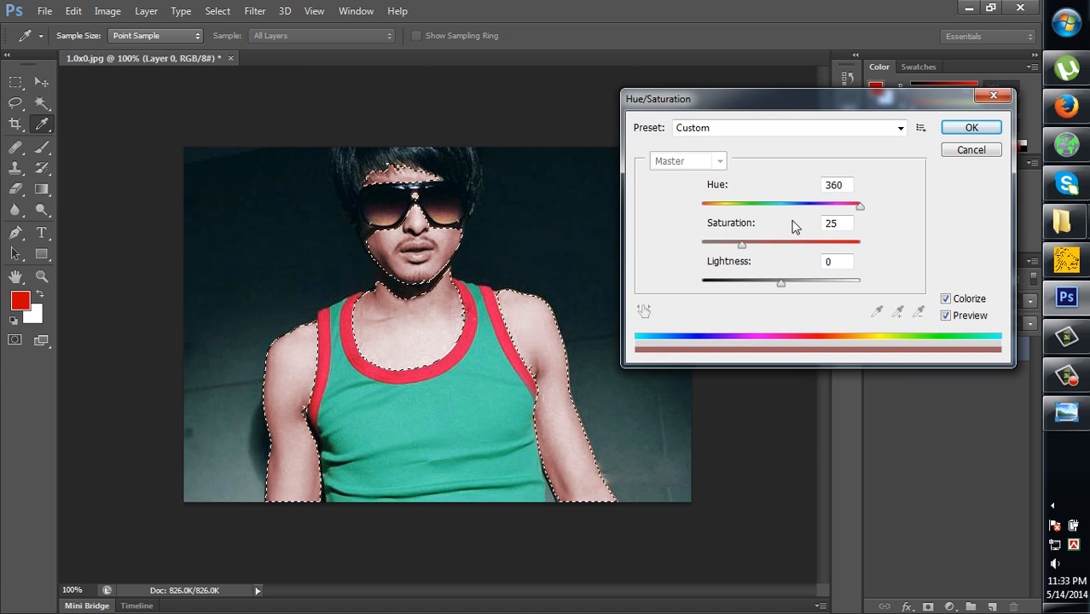
Apply the skin adjustment with hue 360 and saturation 0, and clear the selection.
left_click_drag(861, 206, 697, 207)
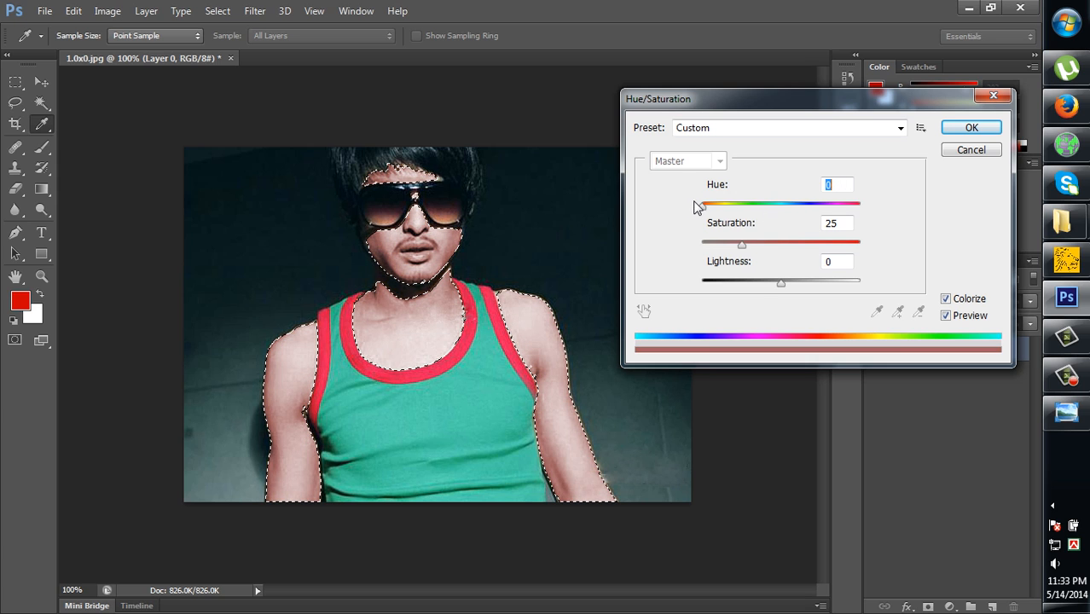
left_click_drag(696, 207, 860, 189)
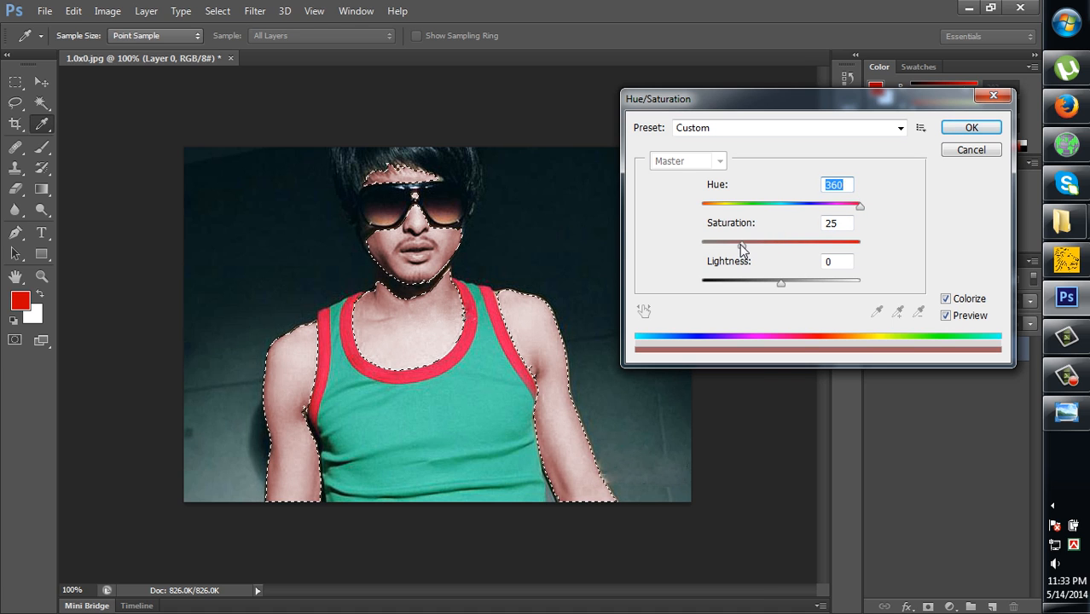
left_click_drag(741, 248, 685, 246)
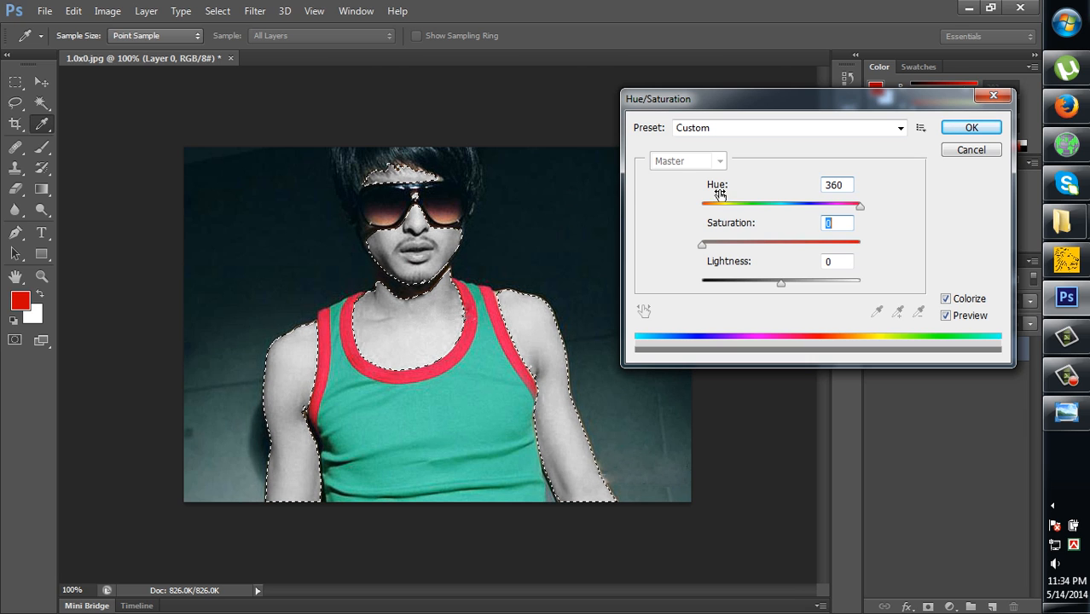
left_click(971, 128)
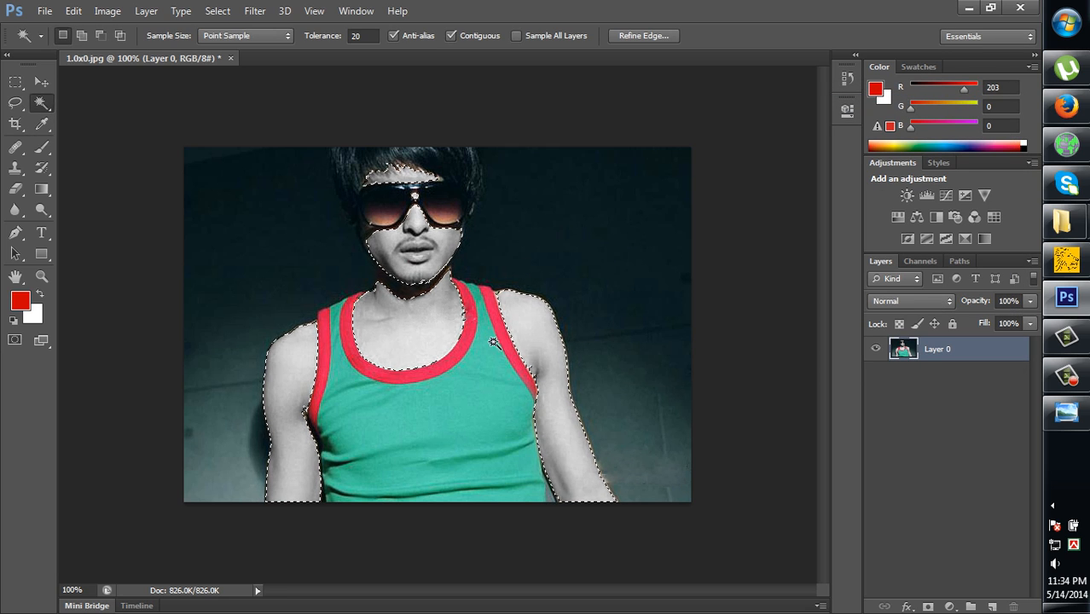
key("ctrl+d")
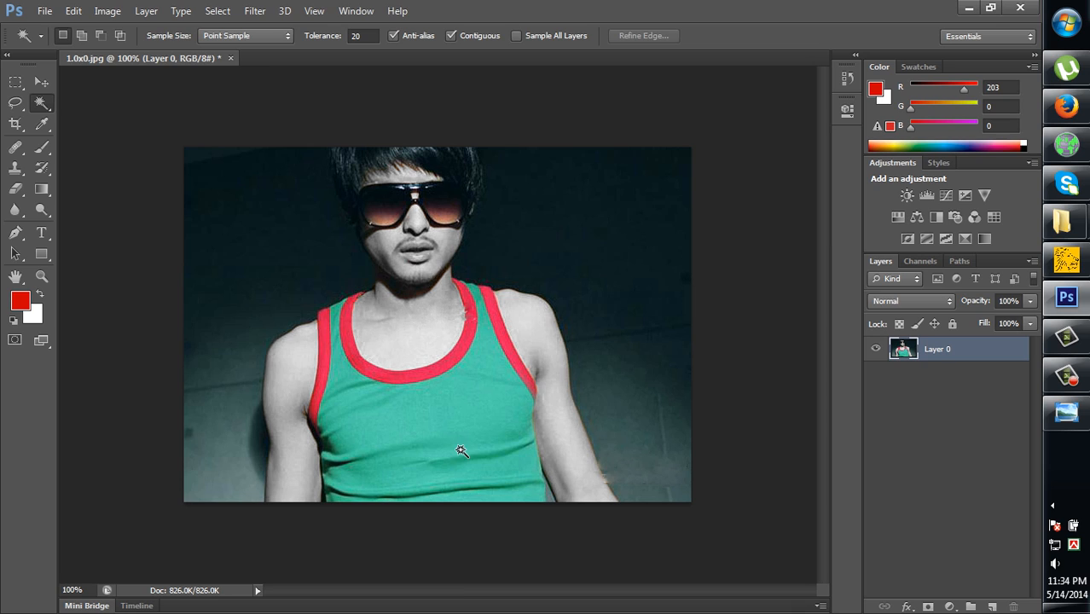
left_click(1066, 377)
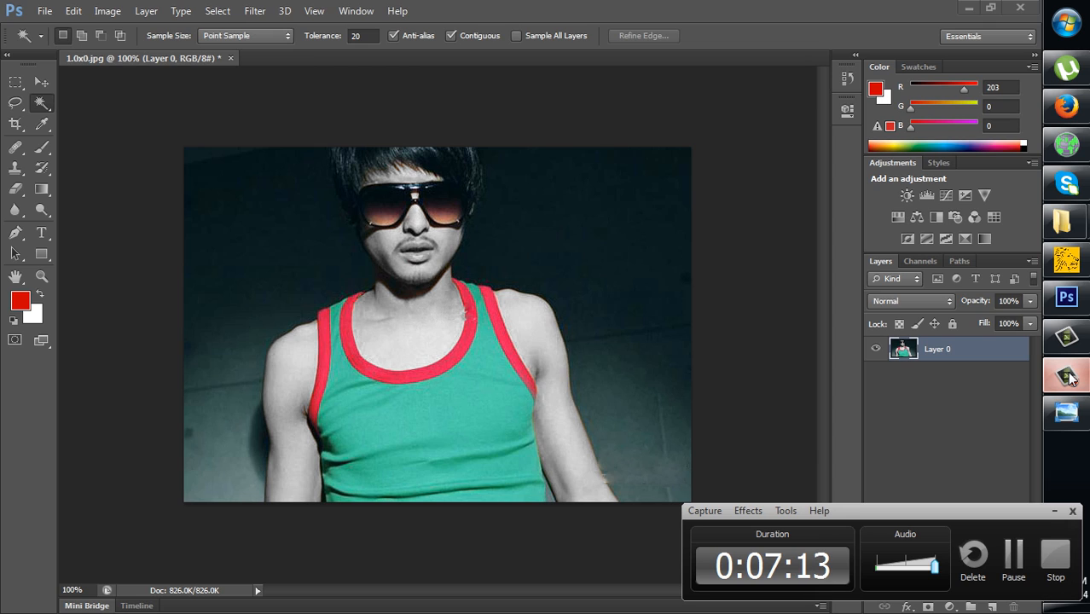
Select the tank top's main green fabric and the shoulder strap on the photo's left side with the Magic Wand.
left_click(1066, 377)
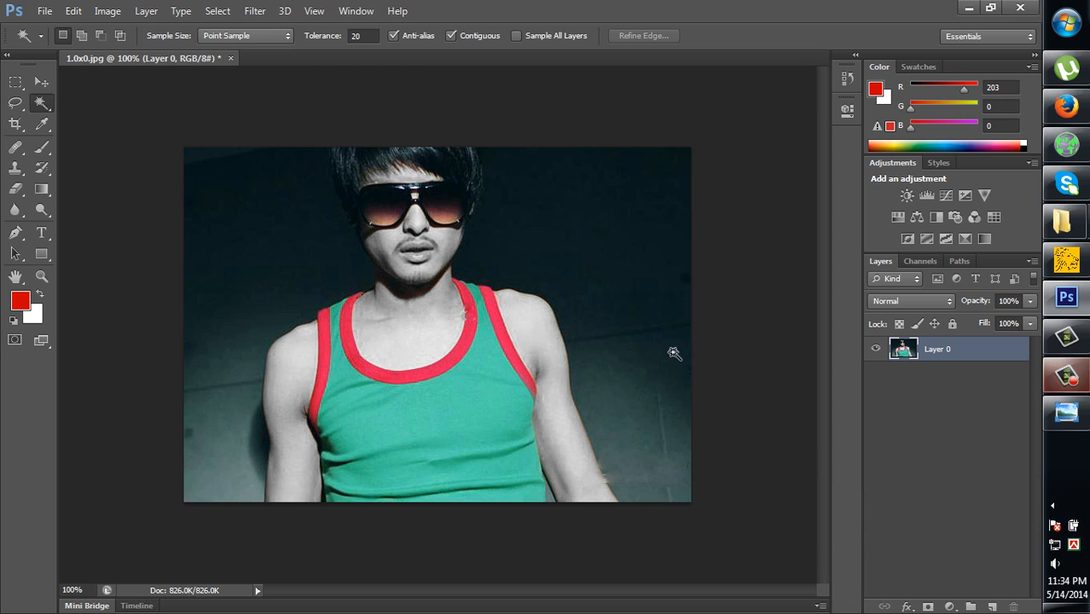
left_click(447, 430)
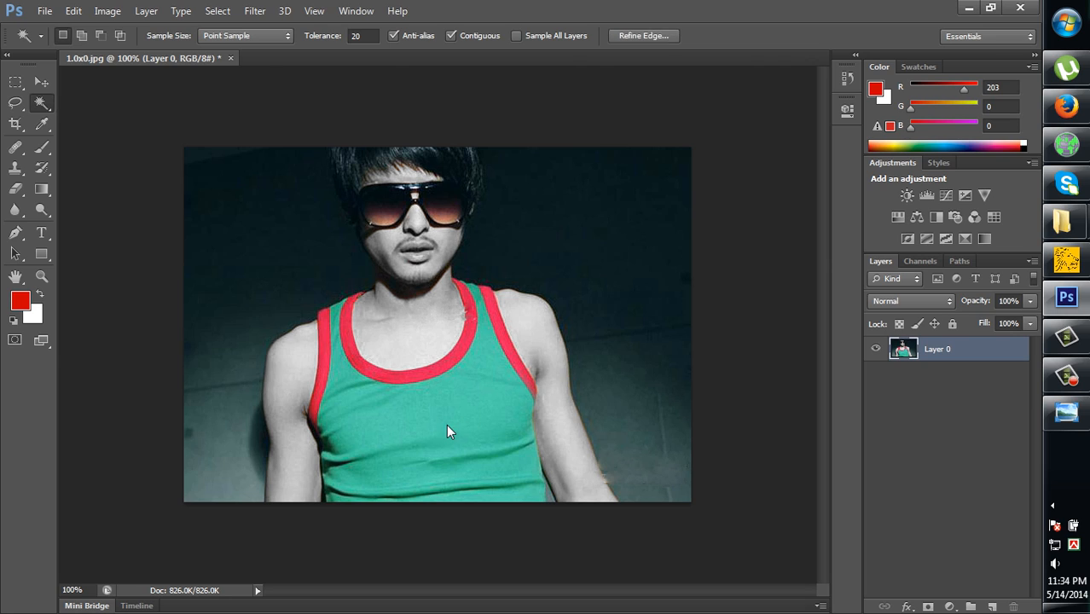
left_click(347, 376)
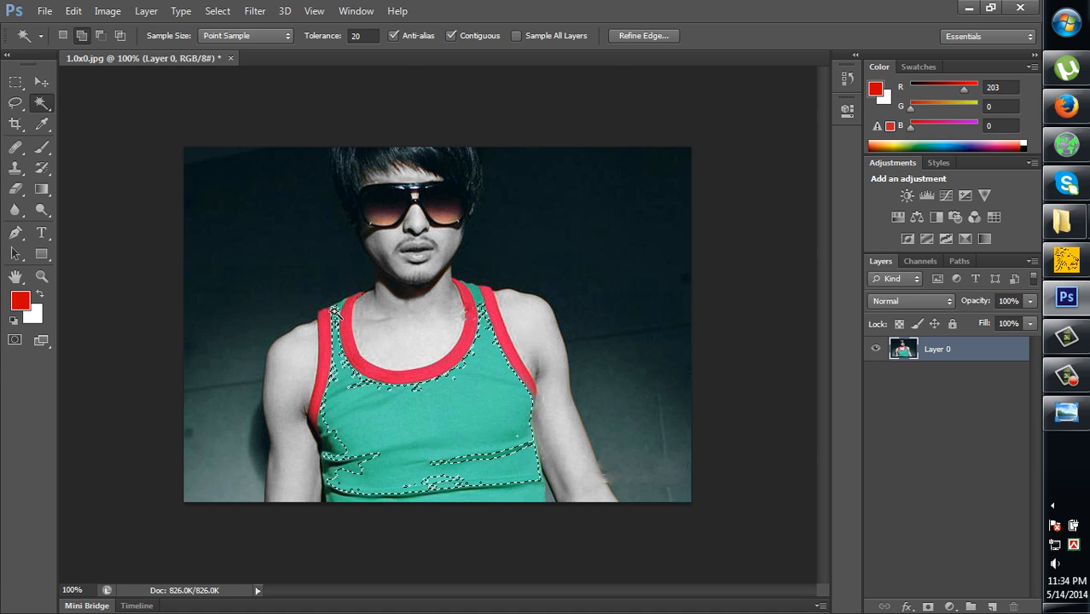
left_click(336, 317, "shift")
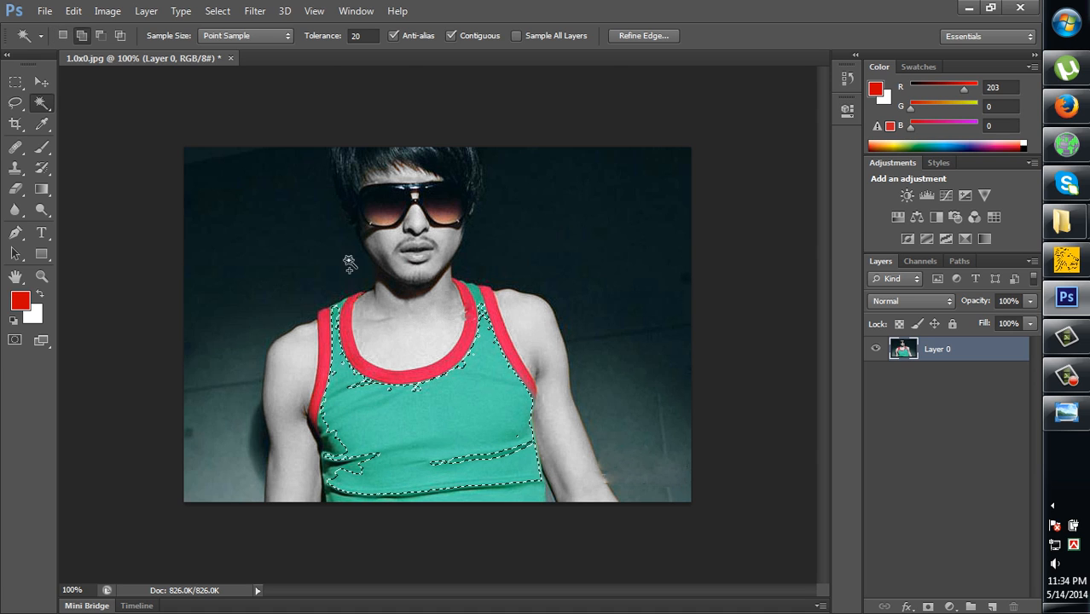
Set the Magic Wand tolerance to 40 and add the tank top's lower folds and bottom hem to the selection.
left_click(363, 36)
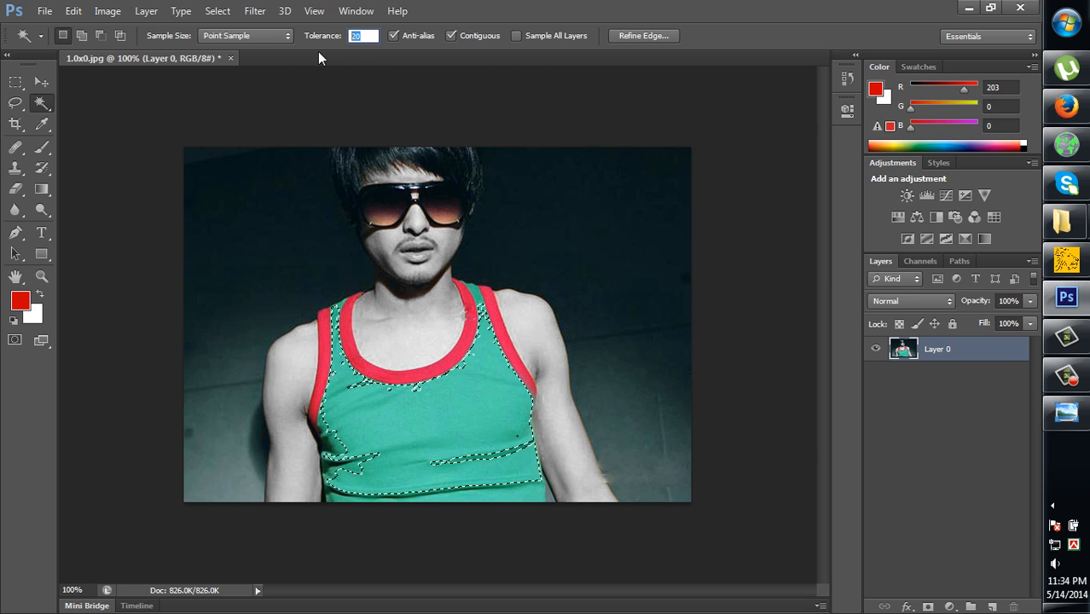
type("40")
key("Return")
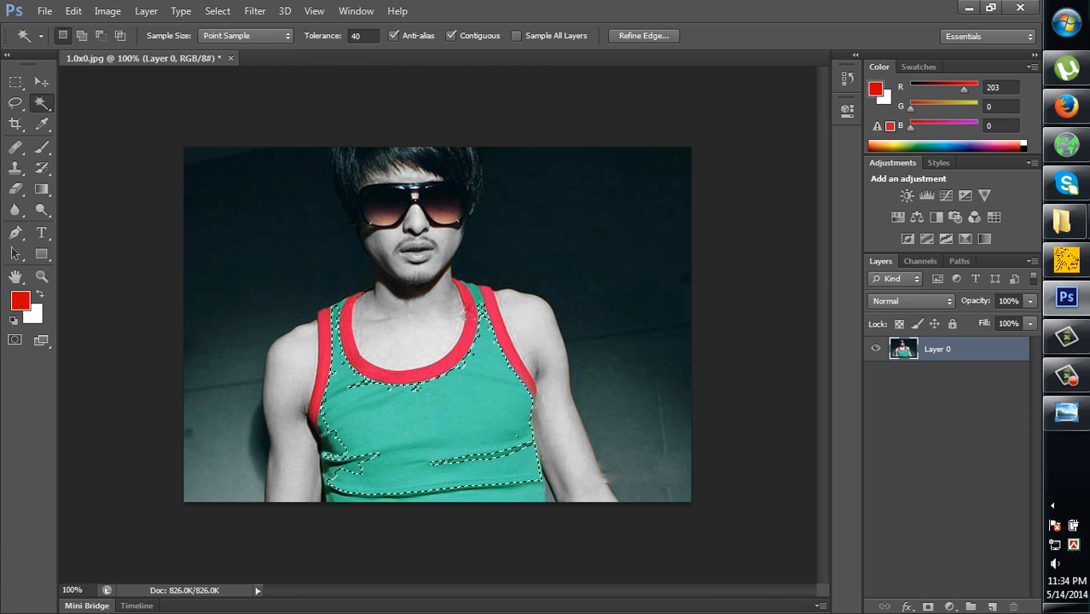
left_click(480, 465, "shift")
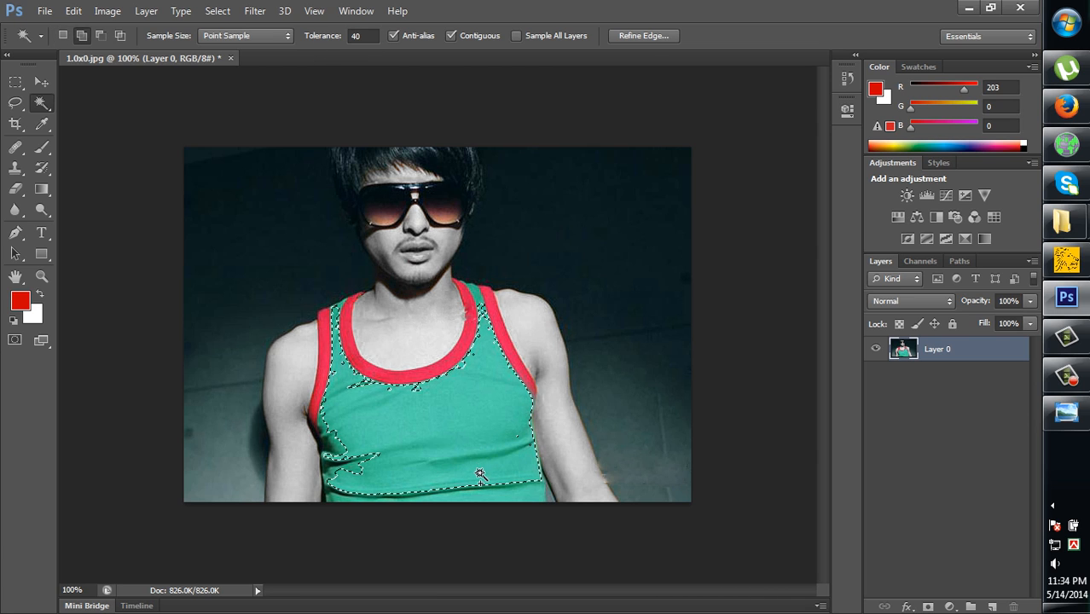
left_click(439, 494)
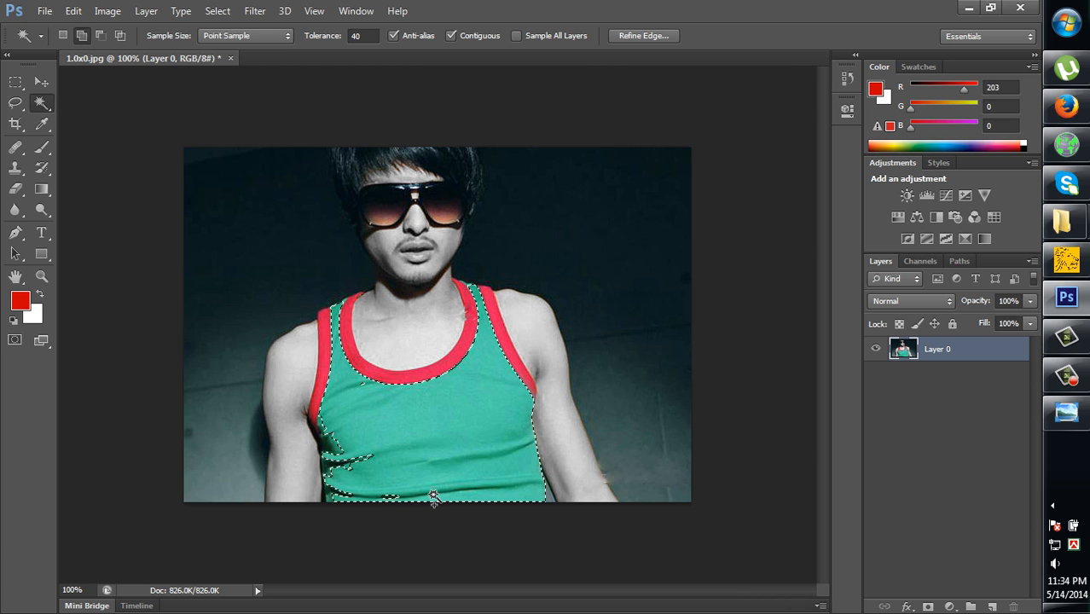
Add the remaining dark fold patches at the hem and along the tank top's side on the photo's left to the selection.
left_click(383, 494, "shift")
left_click(332, 496, "shift")
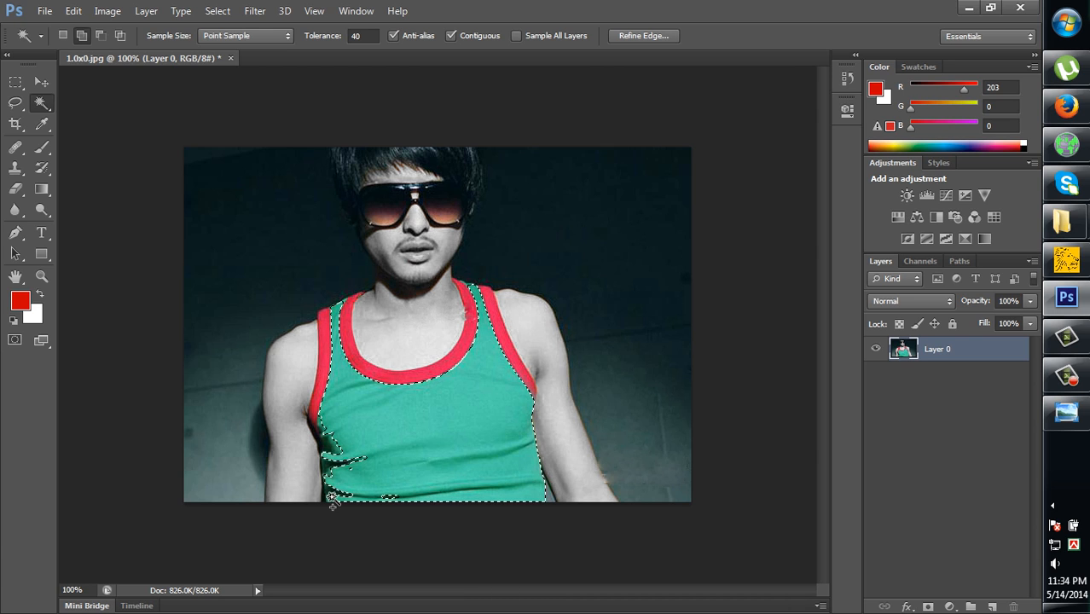
left_click(332, 497, "shift")
left_click(329, 438, "shift")
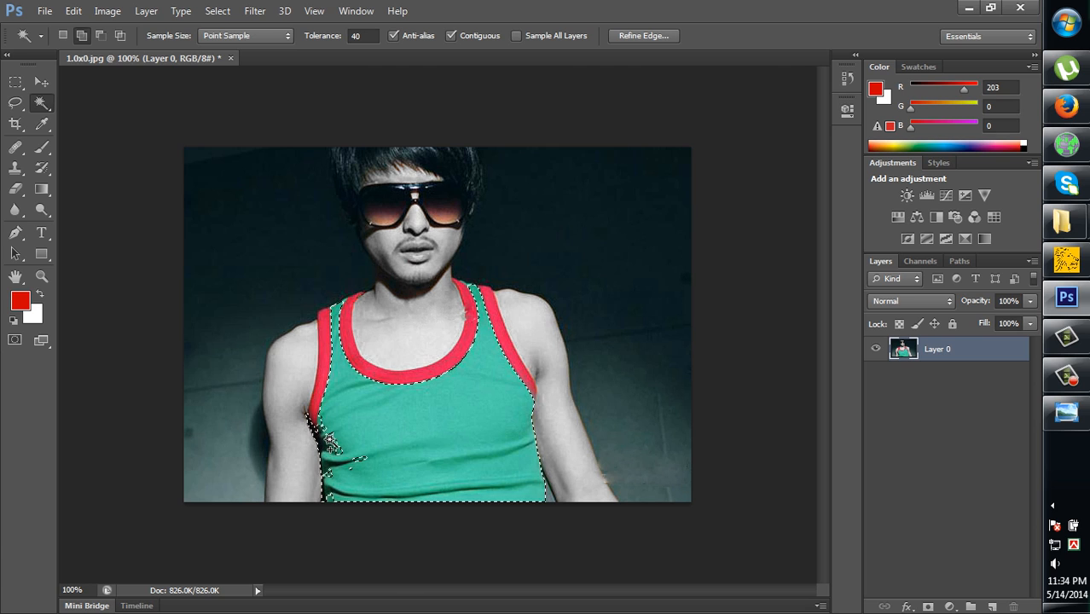
left_click(345, 464, "shift")
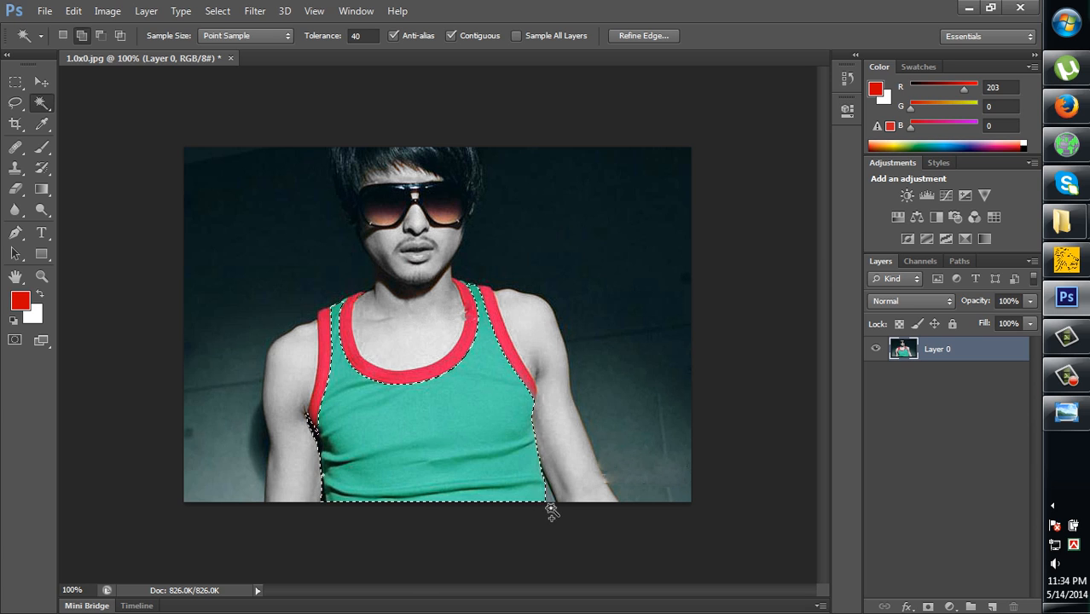
left_click(325, 437, "shift")
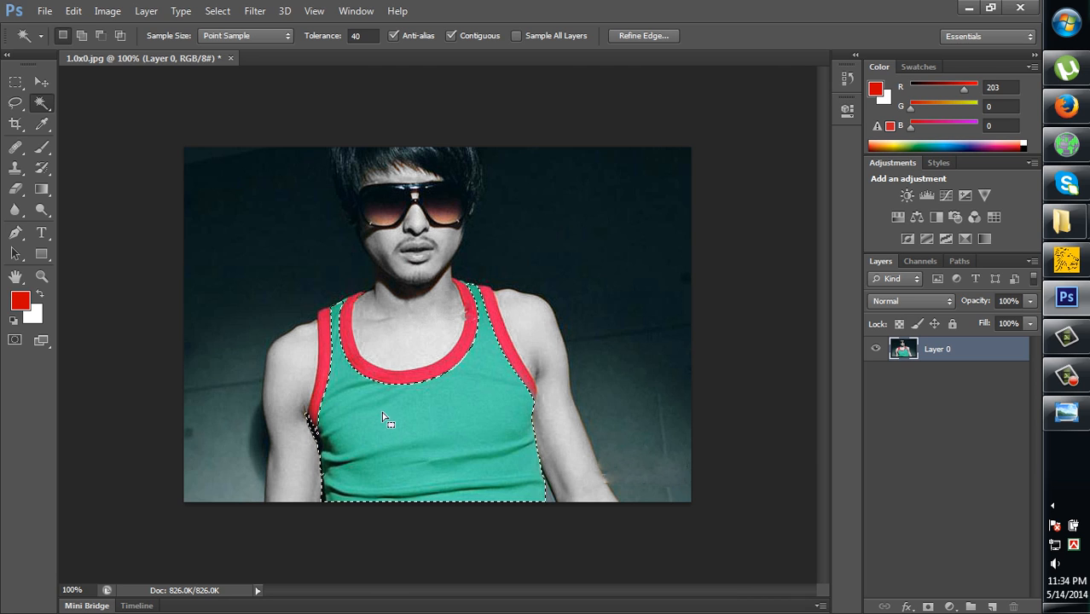
Start a Hue/Saturation adjustment on the selected fabric with Colorize enabled and saturation 22, comparing it with Colorize off.
left_click(105, 12)
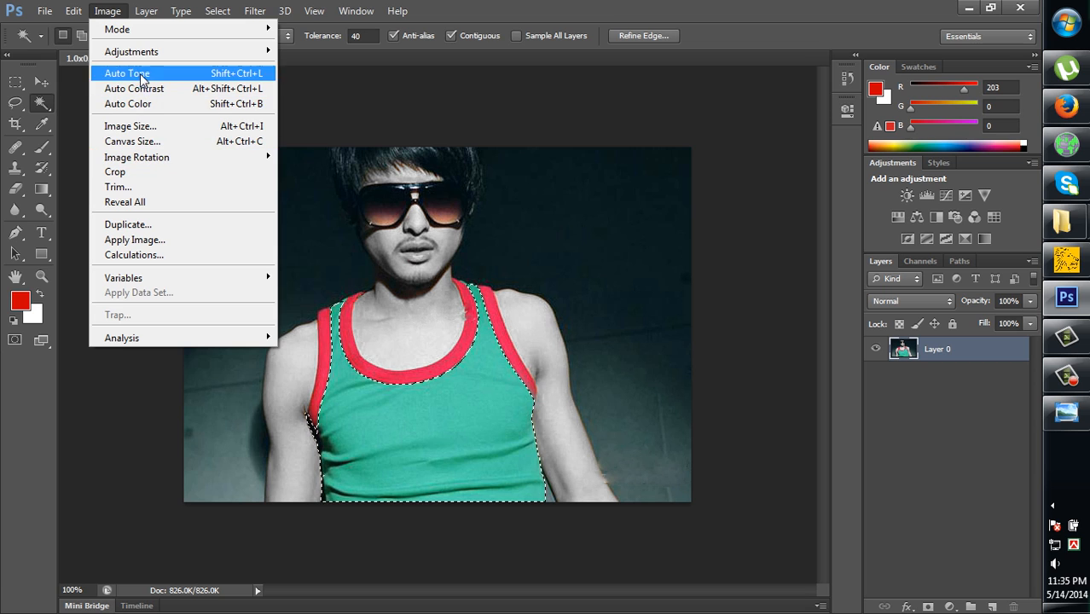
mouse_move(140, 53)
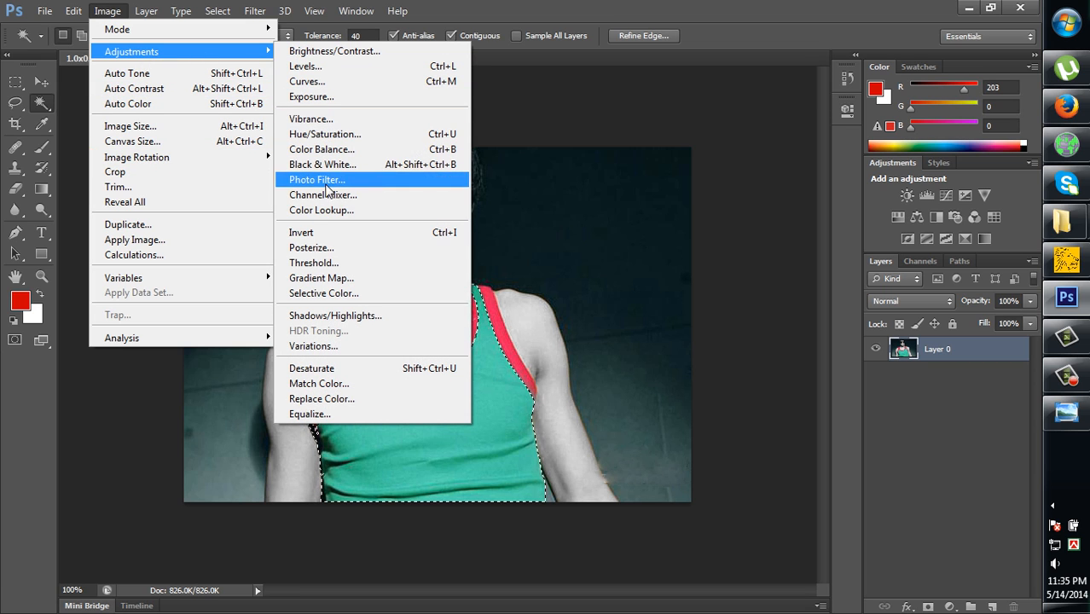
left_click(341, 139)
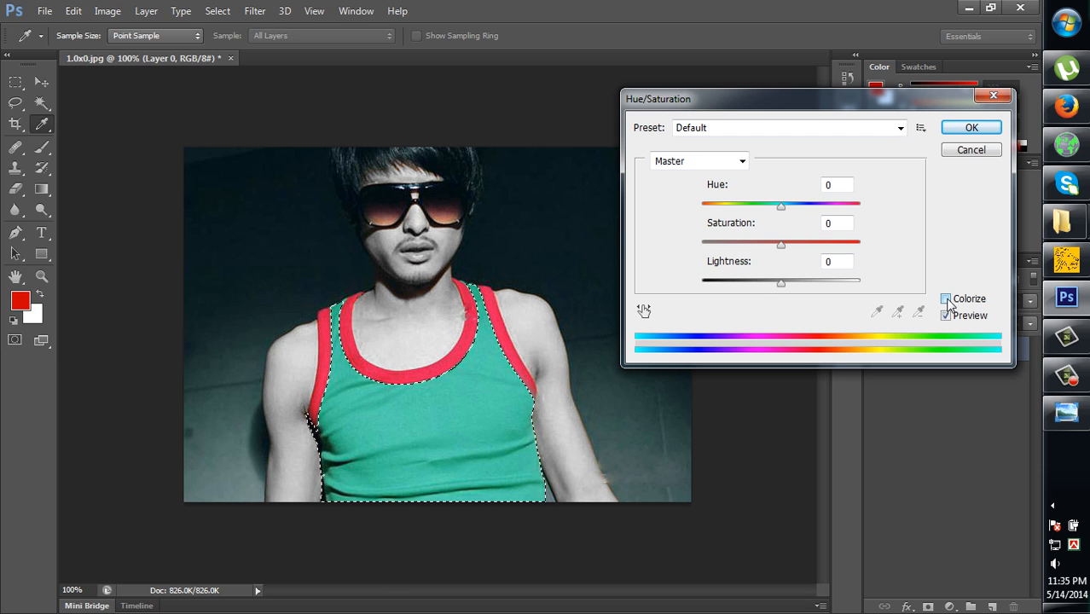
left_click(945, 299)
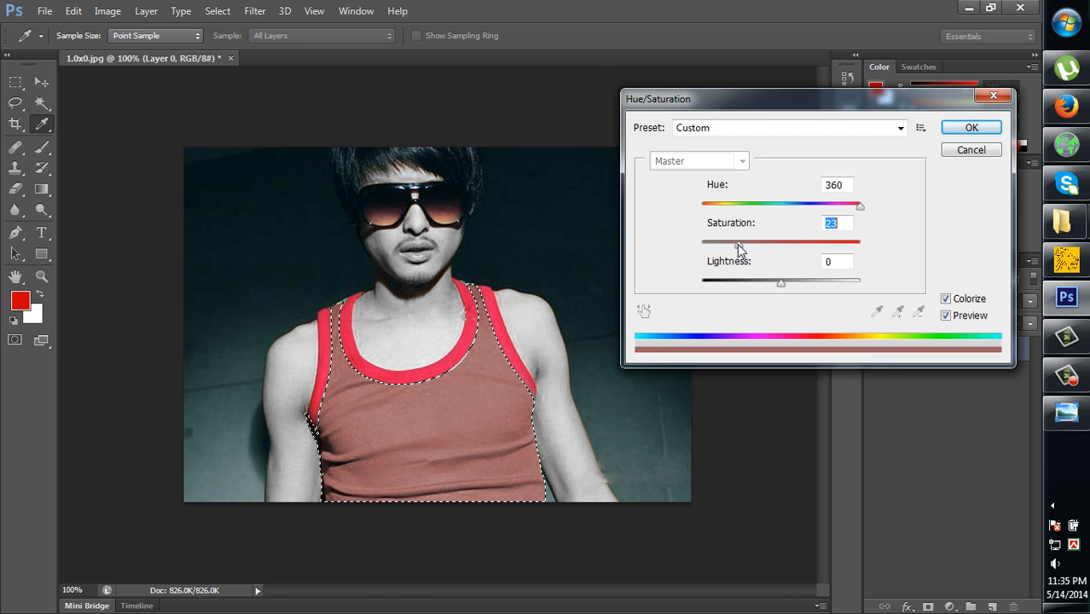
left_click_drag(737, 244, 736, 244)
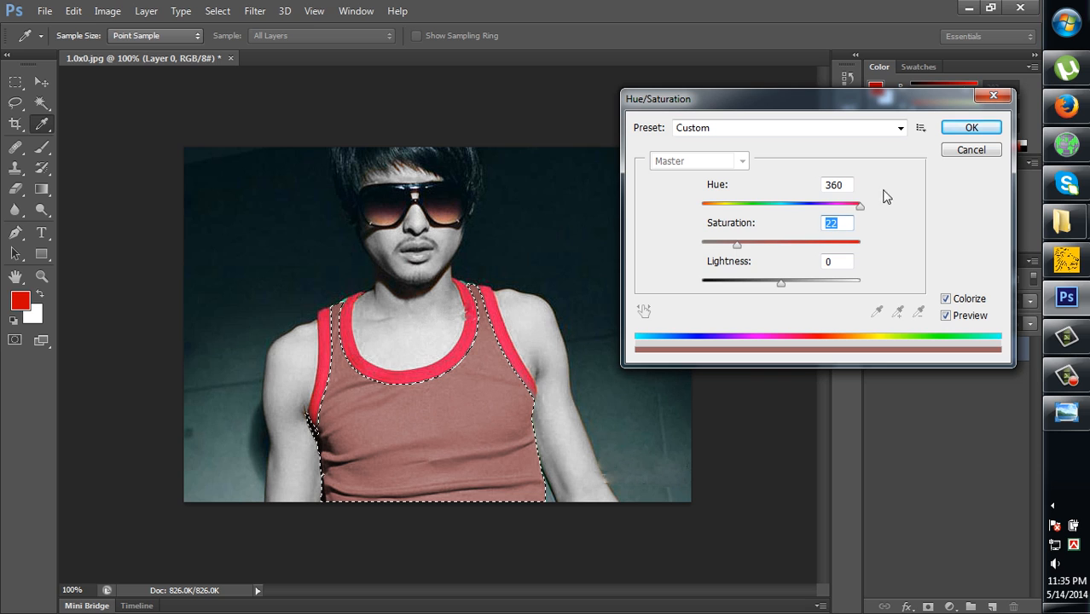
left_click(955, 304)
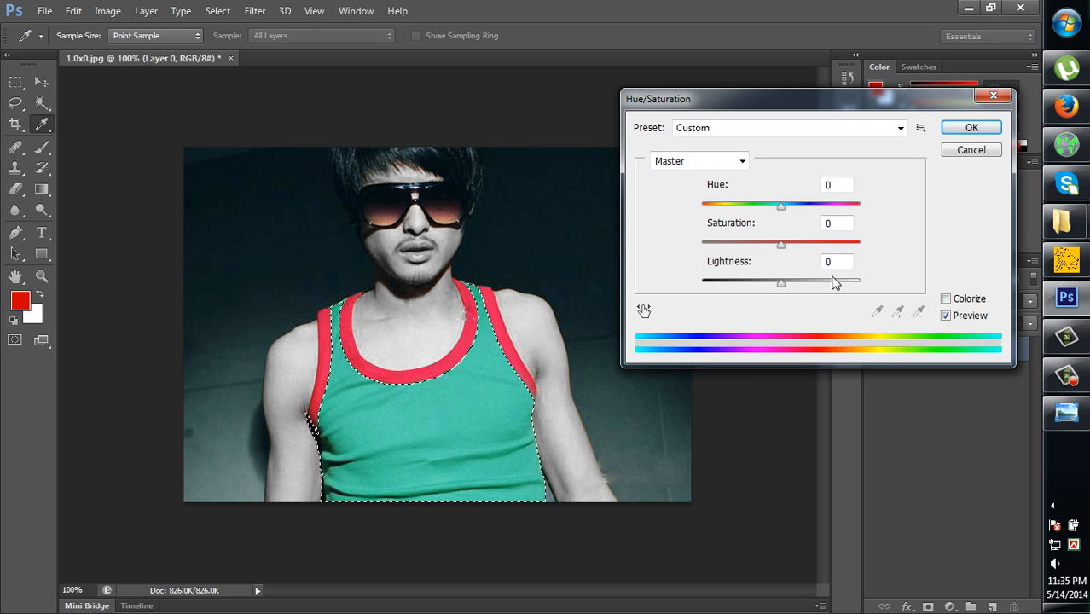
left_click(950, 304)
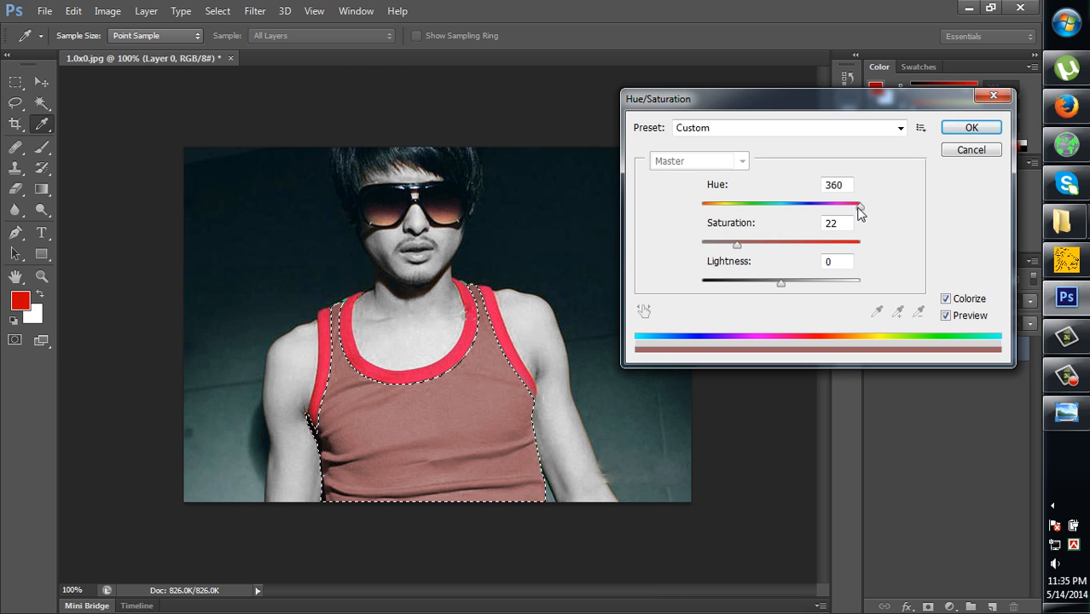
Try yellow and blue on the fabric, and apply an orange colour with hue 36 and saturation 70.
left_click_drag(859, 212, 824, 252)
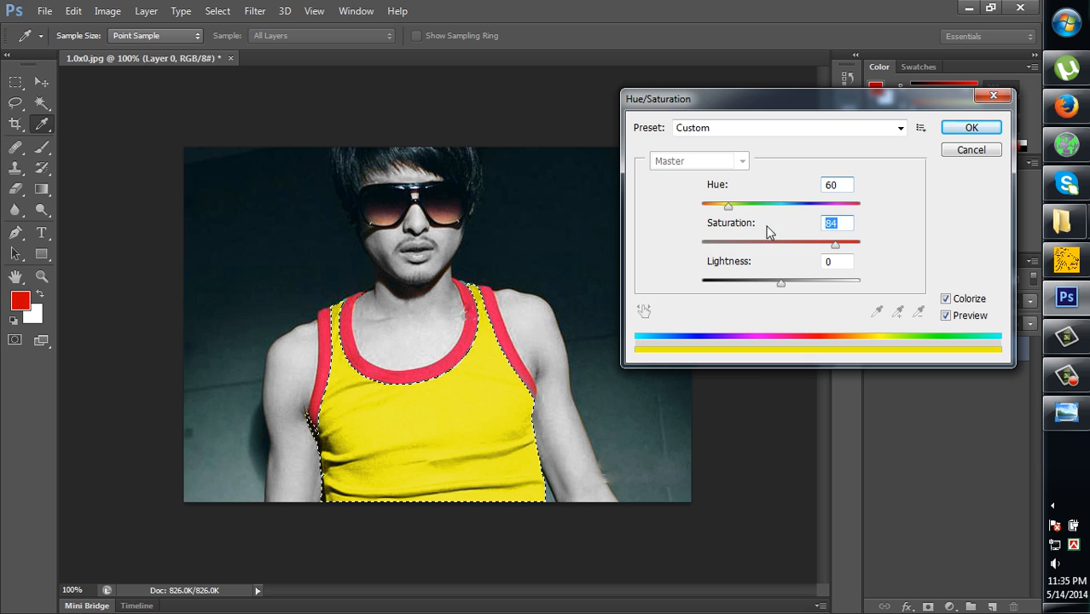
left_click_drag(727, 208, 814, 235)
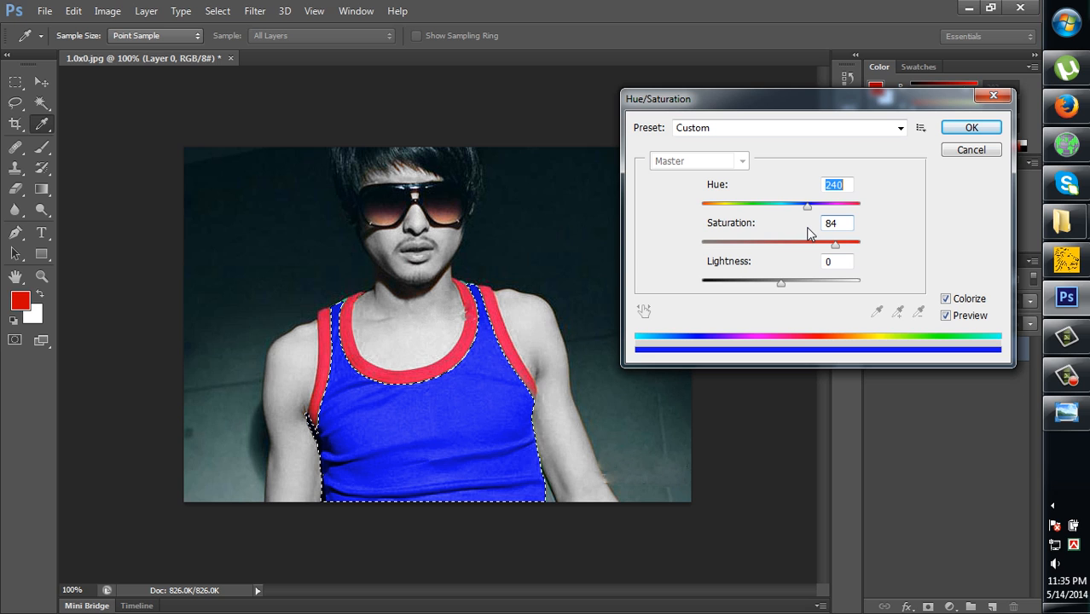
left_click_drag(808, 235, 718, 226)
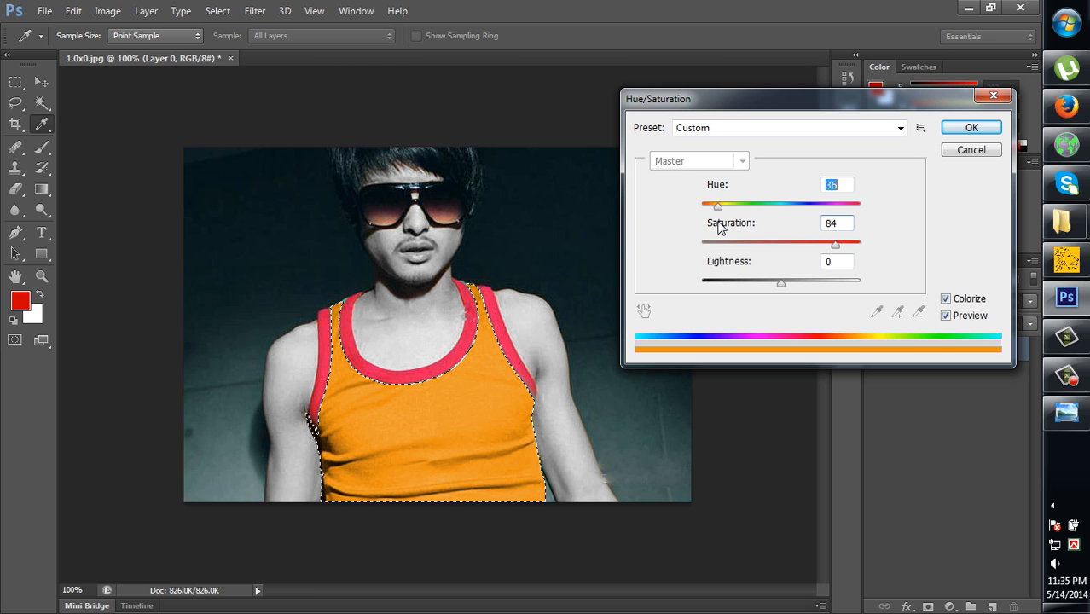
left_click(832, 222)
left_click_drag(837, 223, 812, 231)
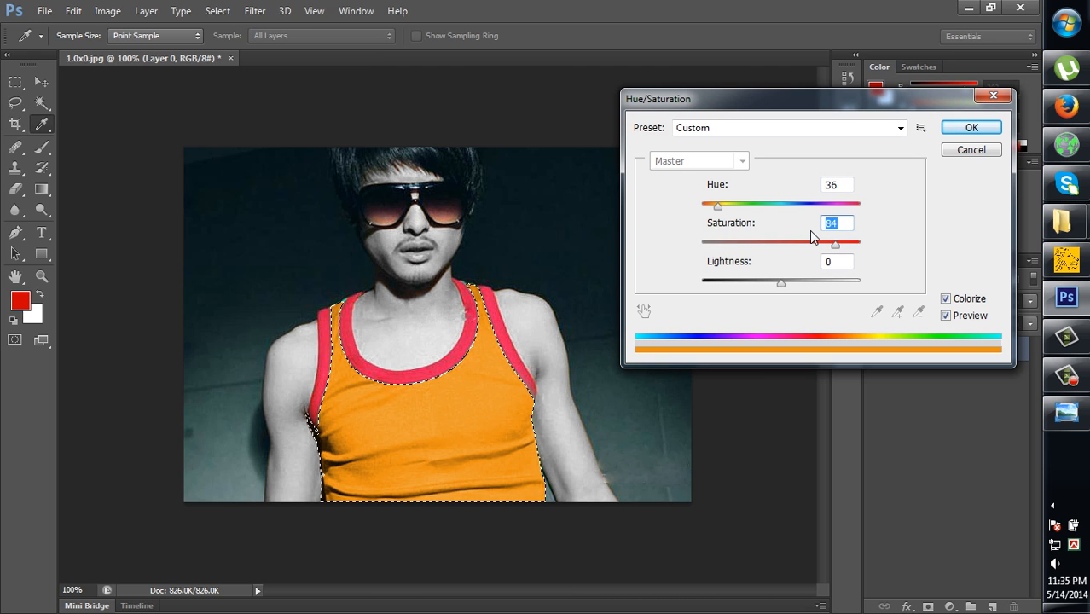
type("70")
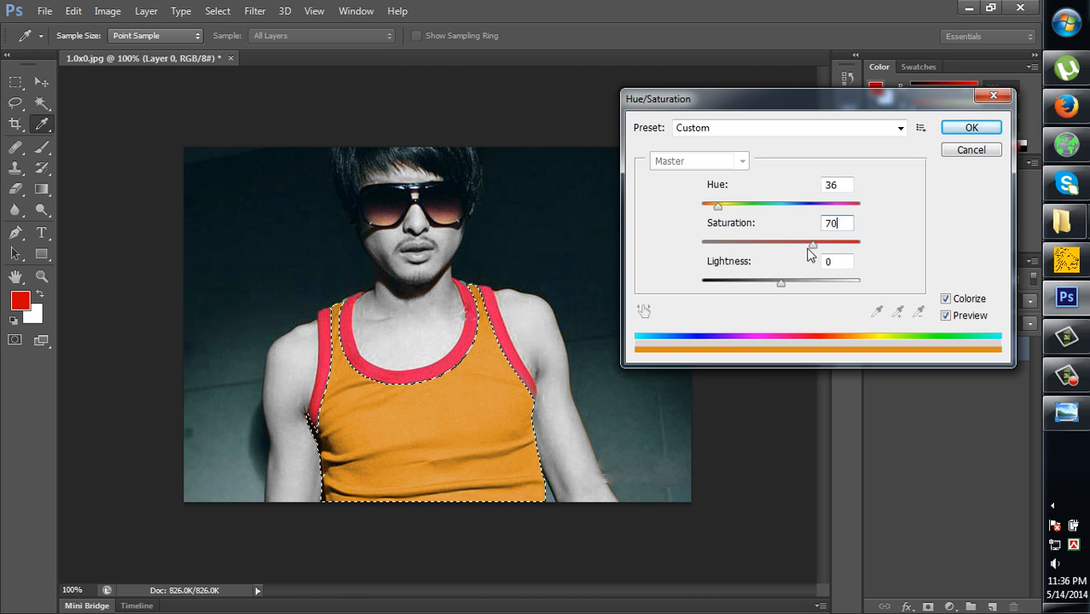
left_click(972, 130)
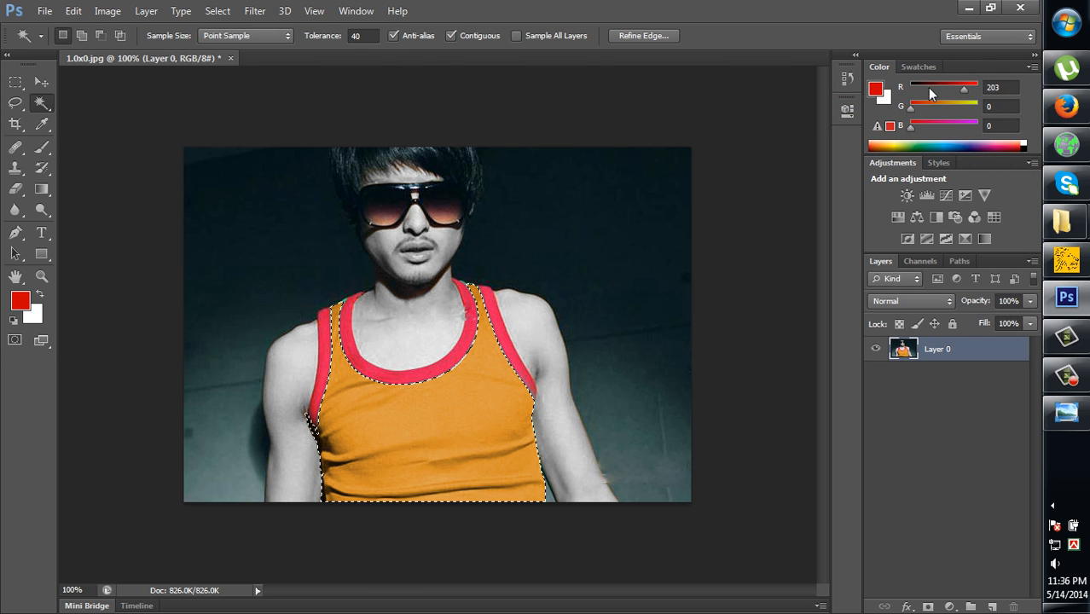
View the original 1.0x0.jpg from the desktop enlarged in Windows Photo Viewer for comparison, and return to Photoshop.
left_click(968, 8)
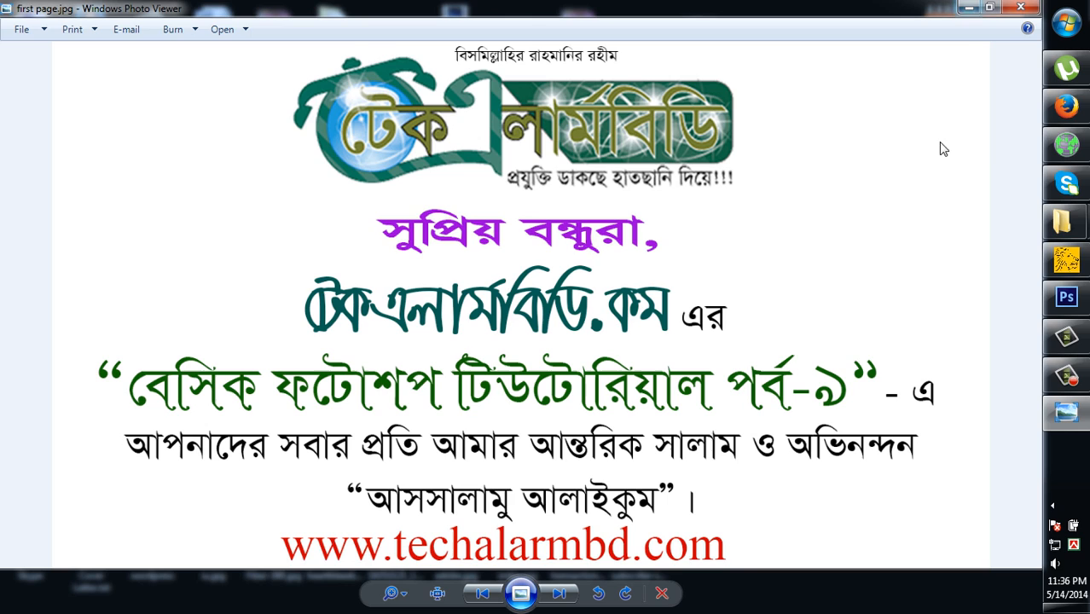
left_click(969, 8)
double_click(704, 62)
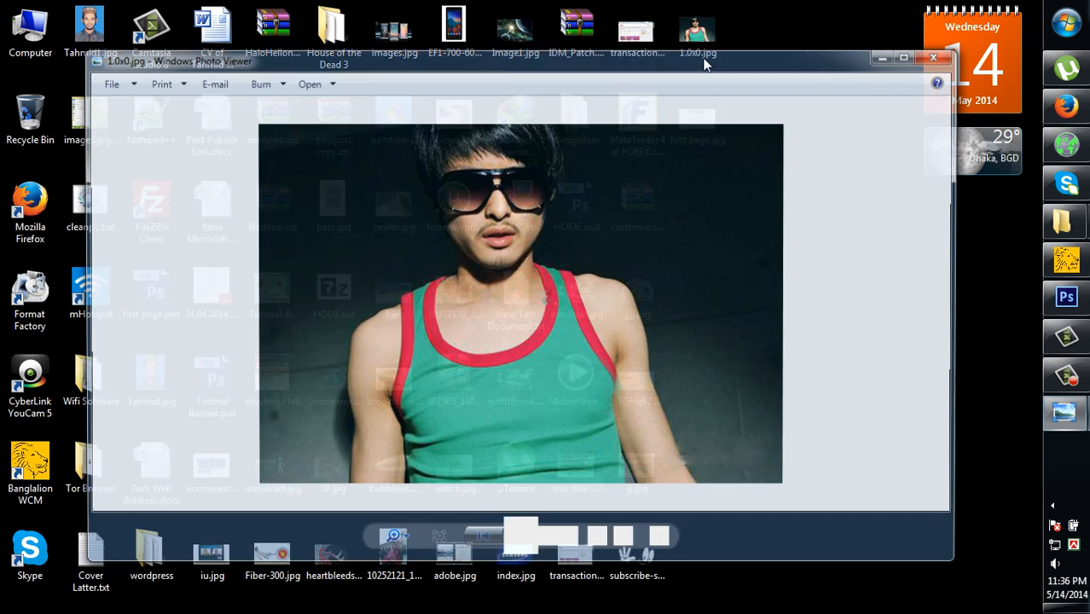
left_click(909, 57)
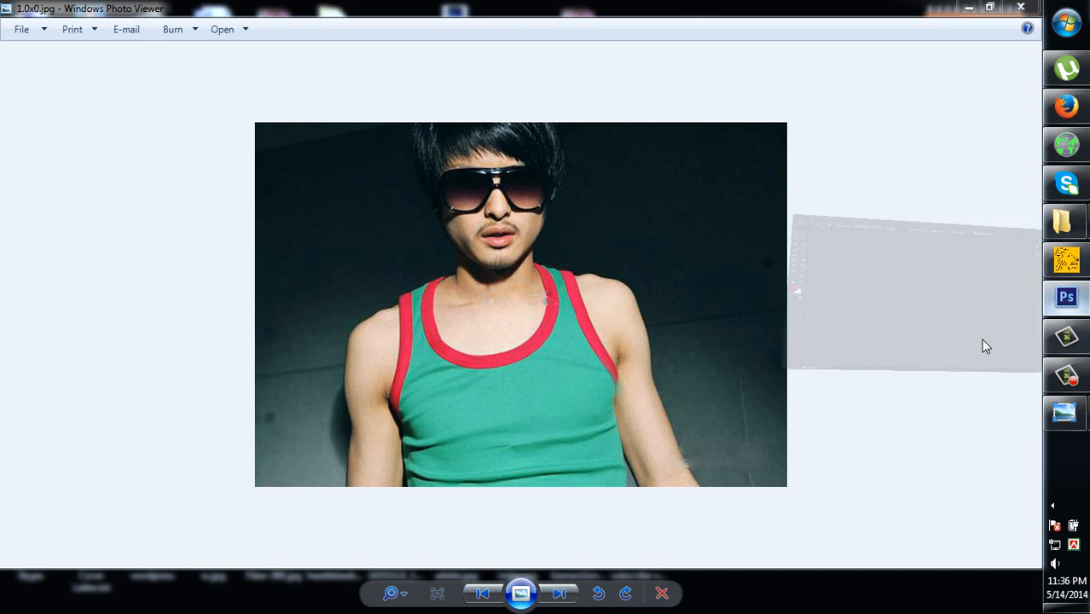
left_click(985, 344)
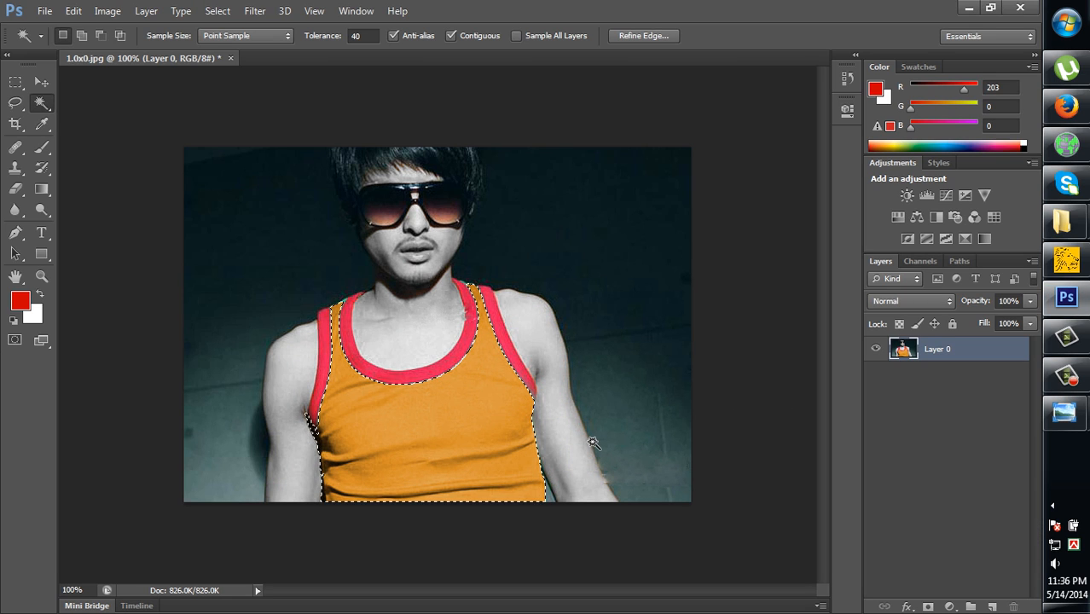
Clear the fabric selection and select the whole red neckline trim with the Magic Wand.
key("ctrl+d")
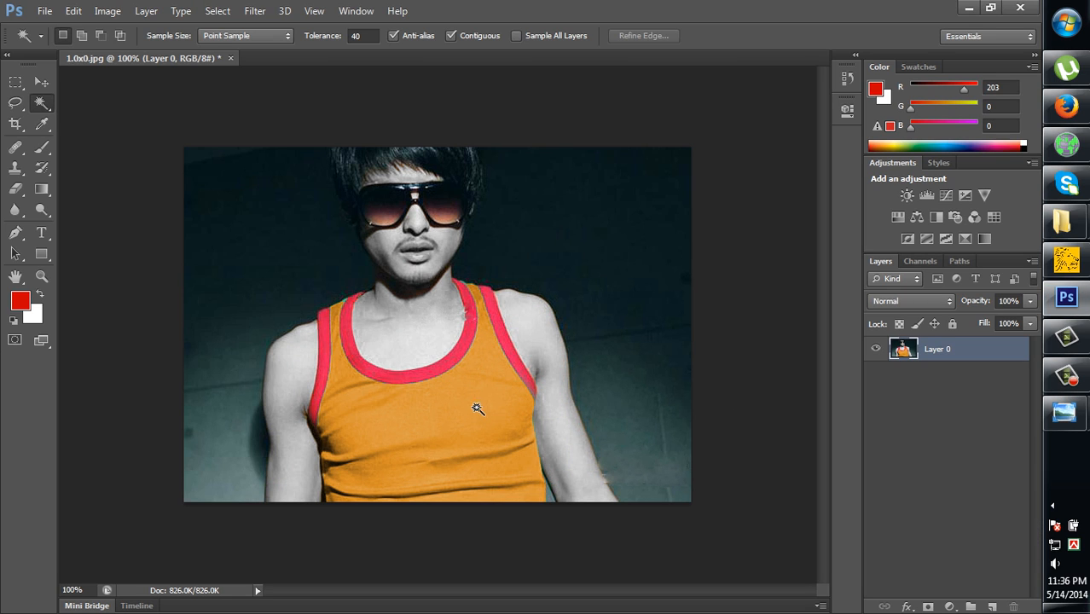
left_click(459, 354)
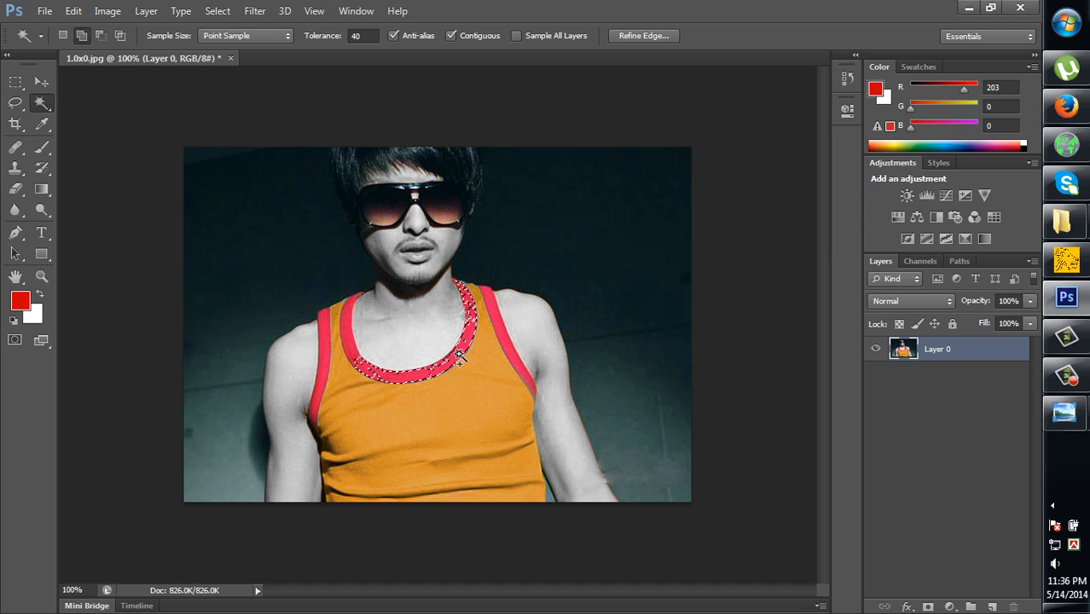
left_click(345, 341, "shift")
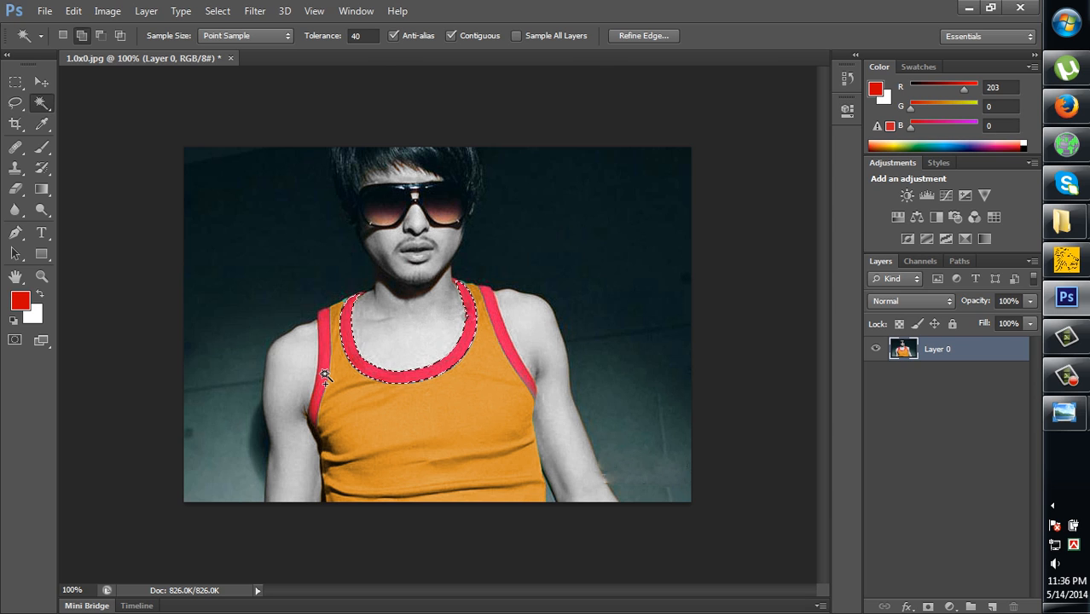
Add the red armhole trims on both sides of the tank top to the neckline selection.
left_click(323, 380, "shift")
left_click(315, 409, "shift")
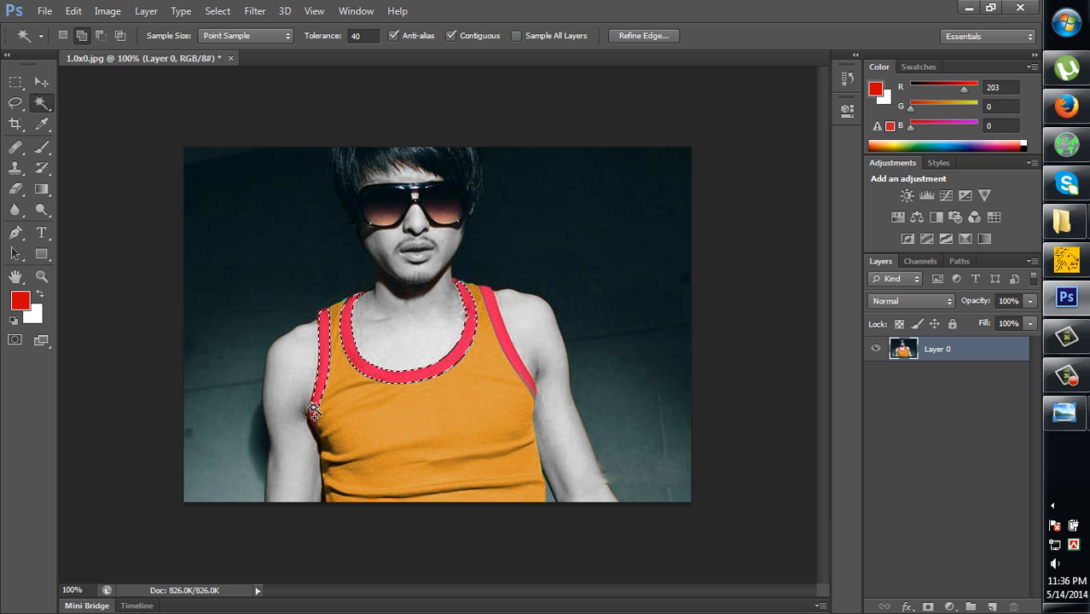
left_click(313, 424, "shift")
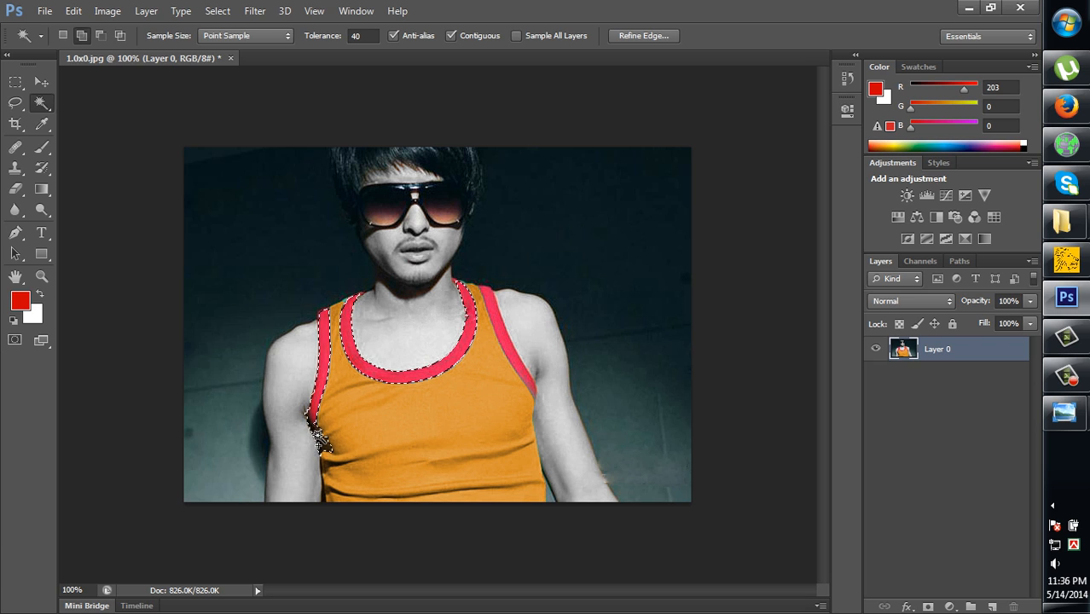
left_click(511, 357, "shift")
left_click(530, 381, "shift")
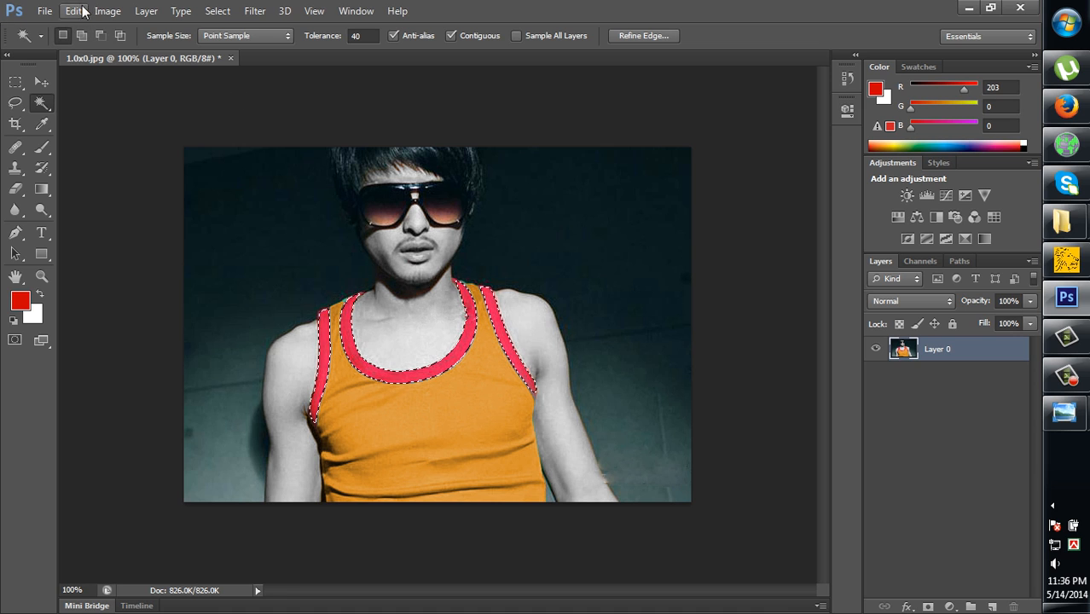
Colorize the selected neckline and armhole trims with Hue/Saturation, trying green with hue 116 and setting the saturation to 71.
left_click(108, 11)
mouse_move(169, 53)
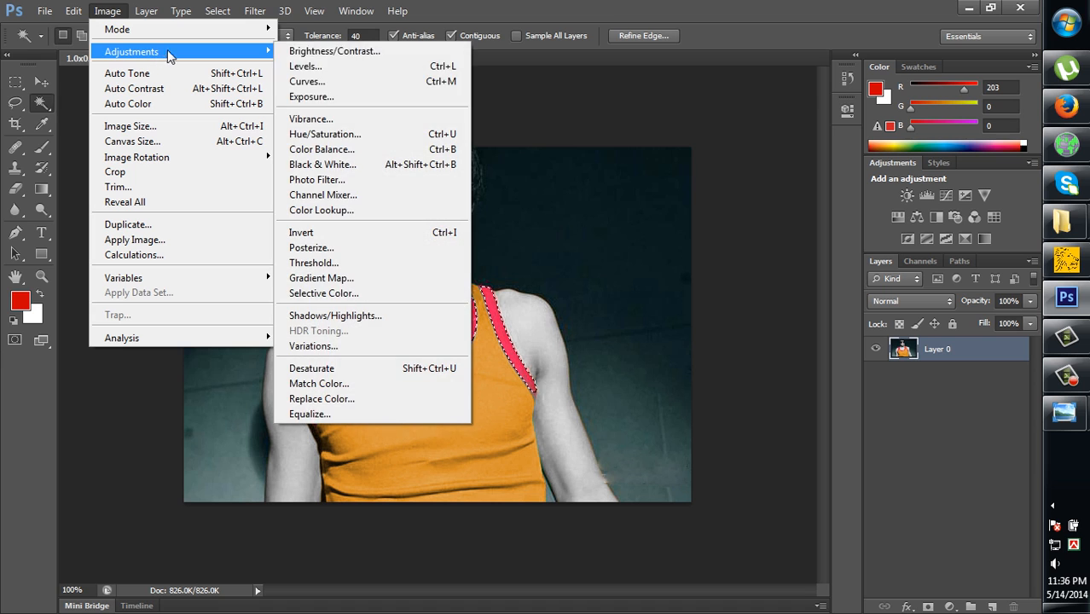
left_click(351, 133)
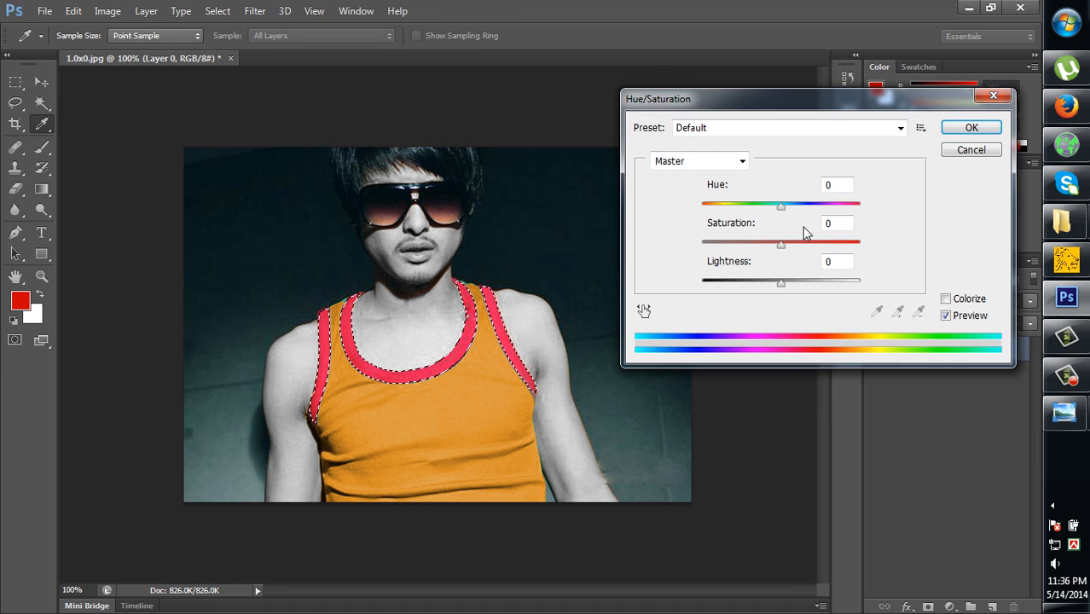
left_click(958, 301)
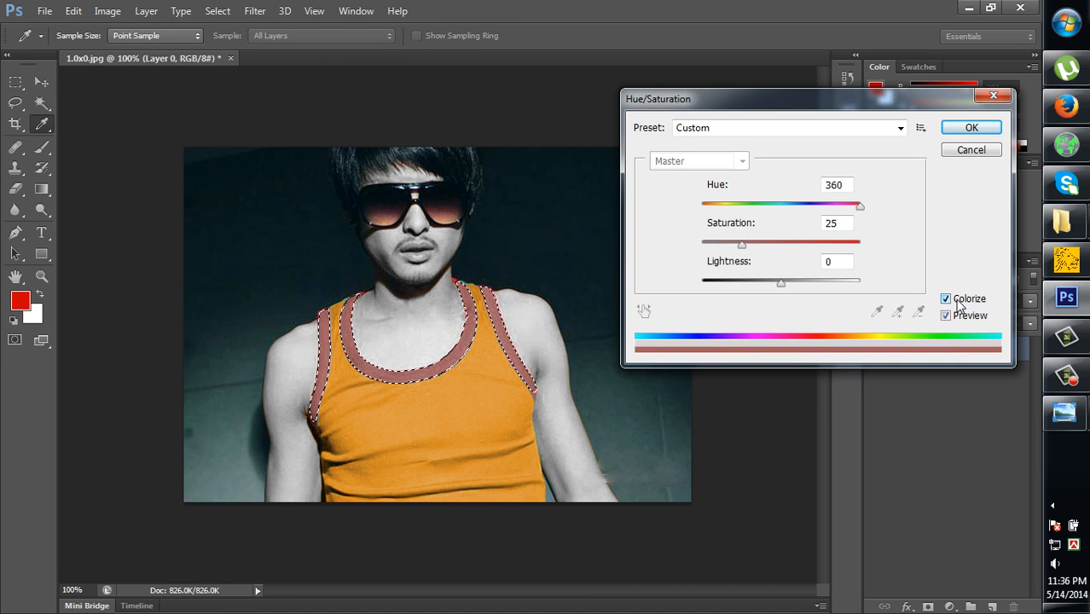
left_click_drag(858, 206, 781, 255)
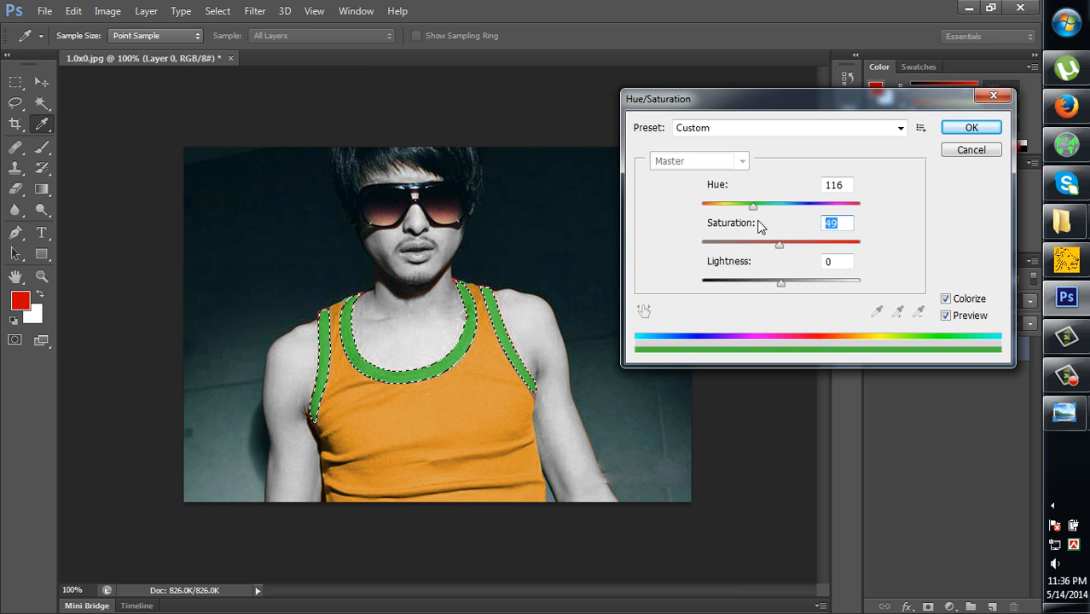
left_click_drag(785, 247, 815, 255)
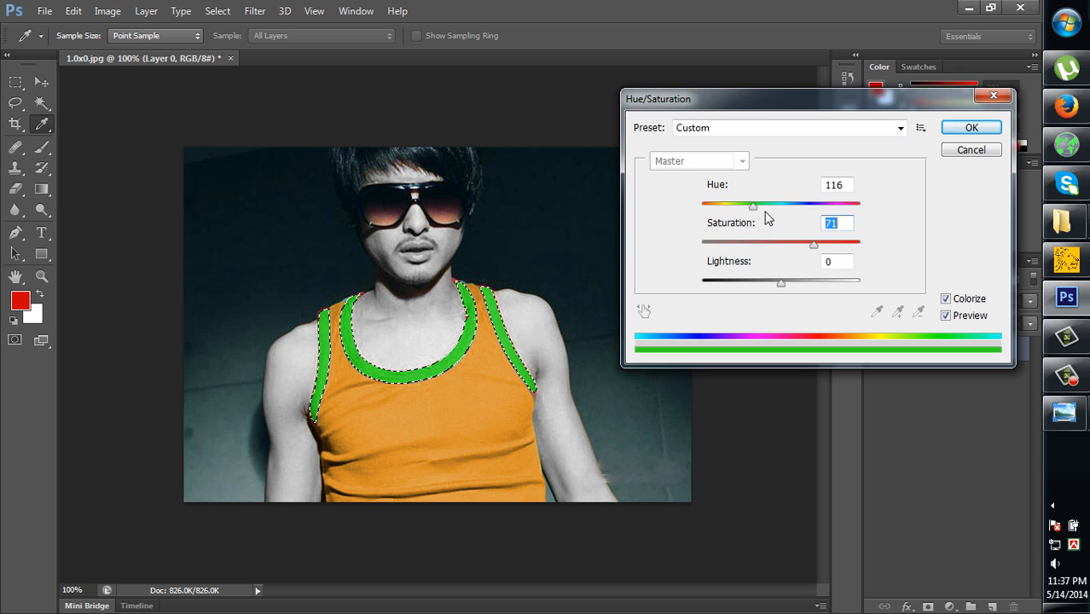
Turn the trims blue with hue 222, apply the adjustment and clear the selection.
left_click_drag(754, 208, 801, 223)
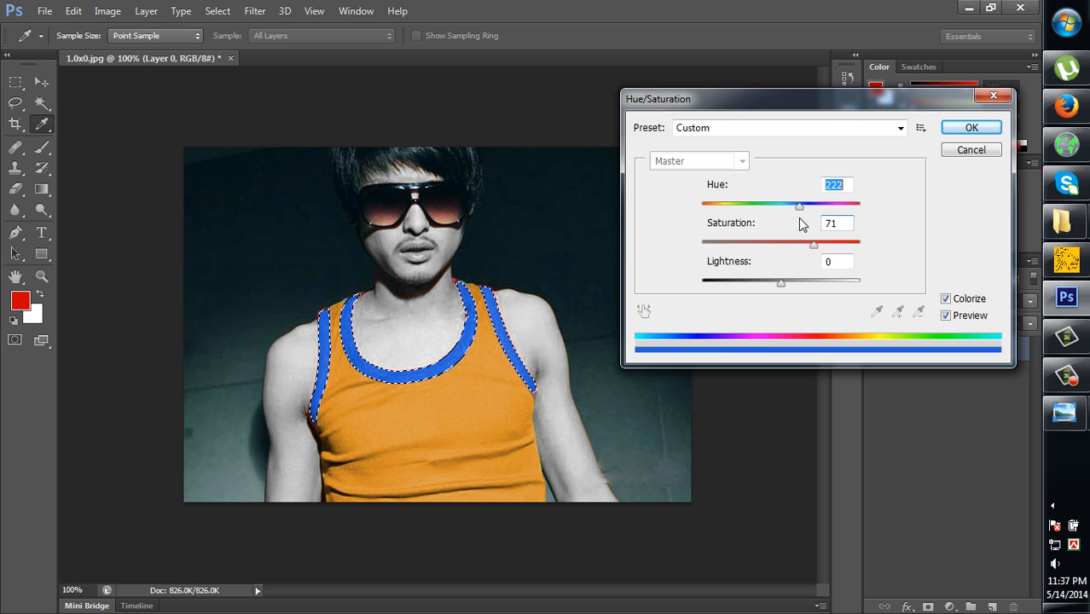
left_click(972, 130)
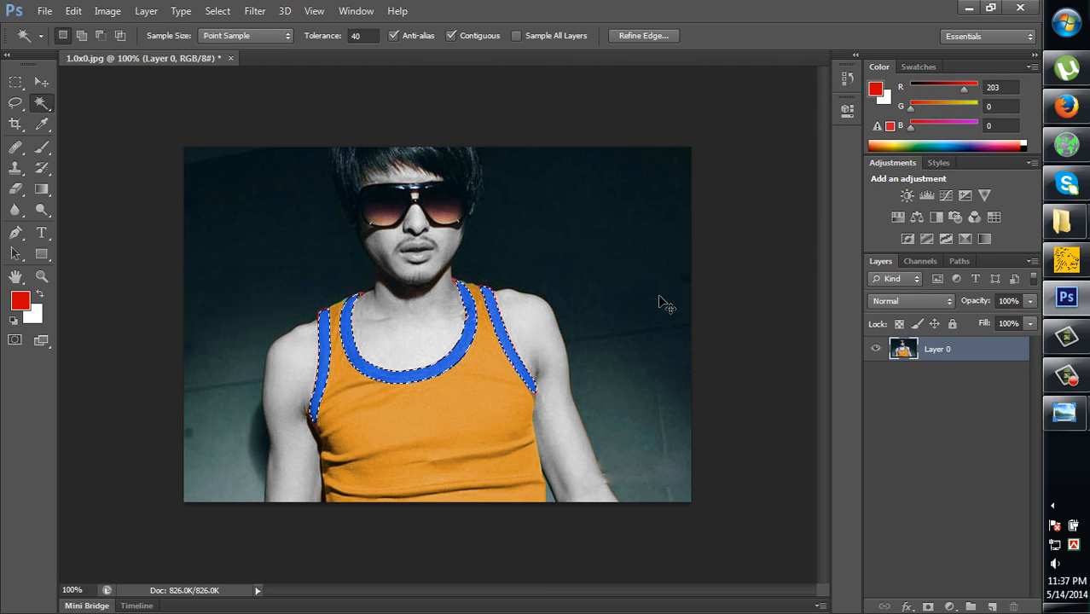
key("ctrl+d")
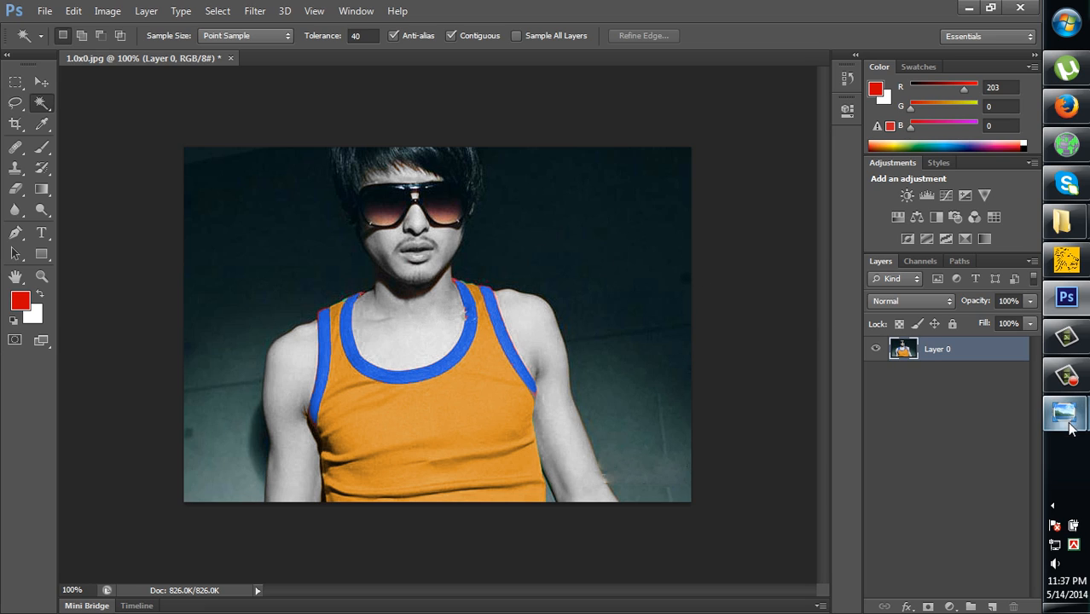
View the original 1.0x0.jpg in Windows Photo Viewer to compare the tank top colours, and return to Photoshop.
mouse_move(1071, 410)
left_click(969, 494)
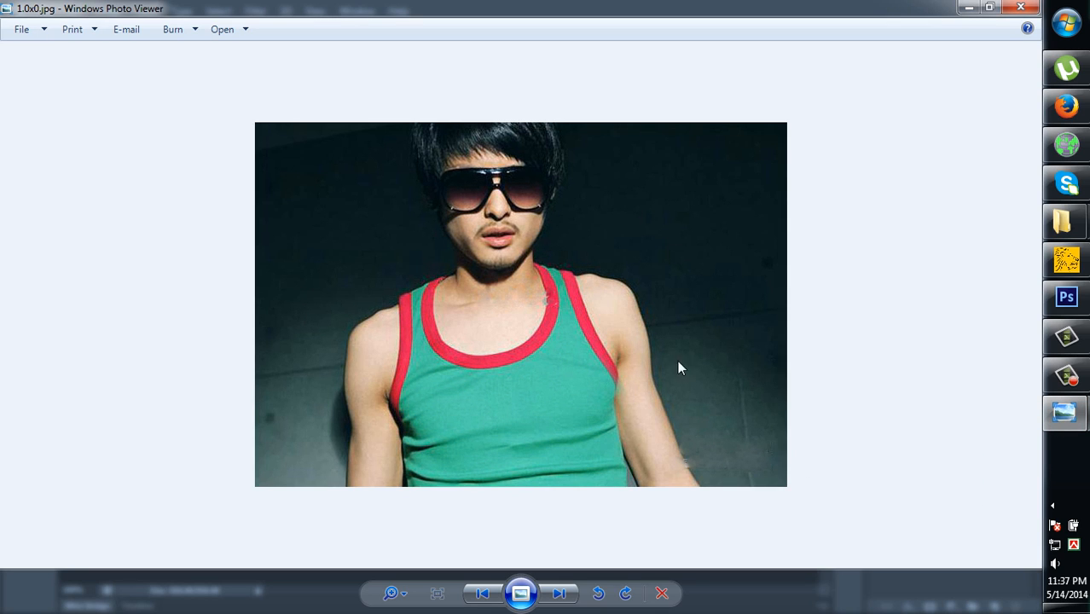
left_click(1065, 297)
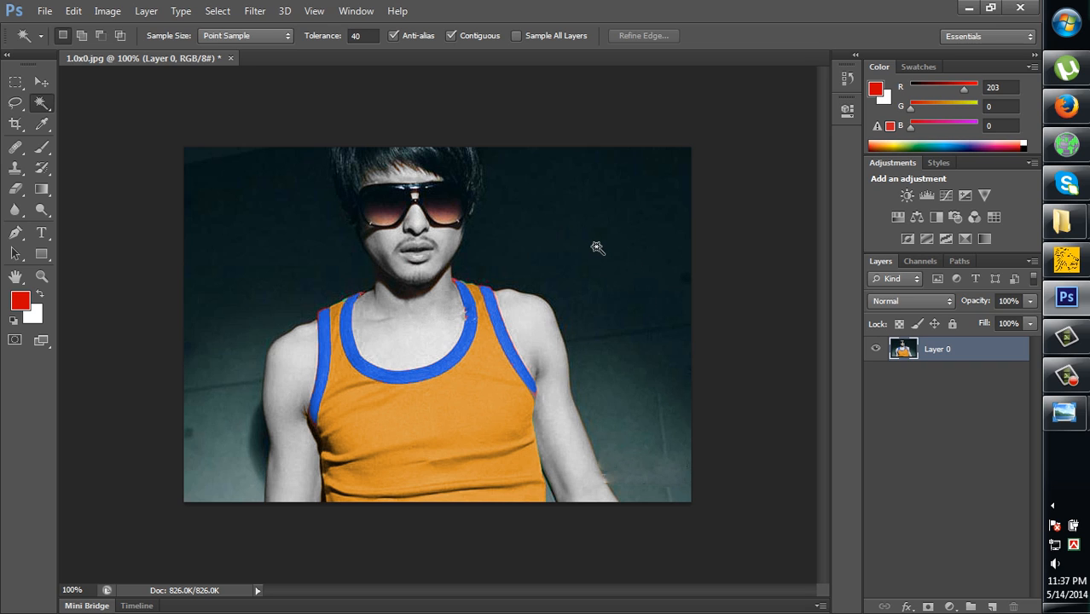
Try selecting the dark background with the Magic Wand and with the Quick Selection tool, clearing each selection.
left_click(602, 253)
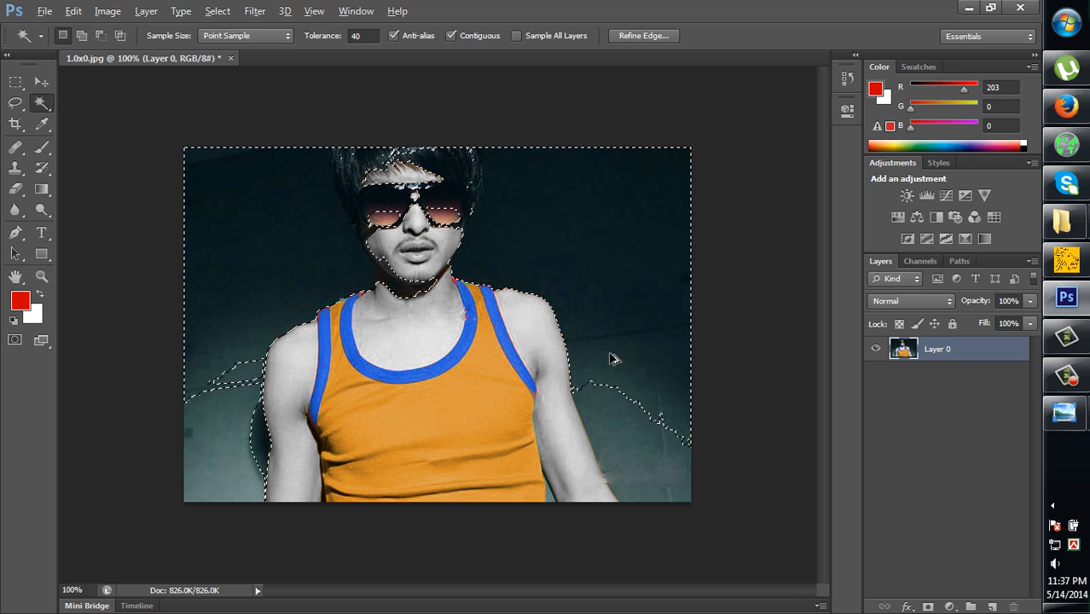
key("ctrl+d")
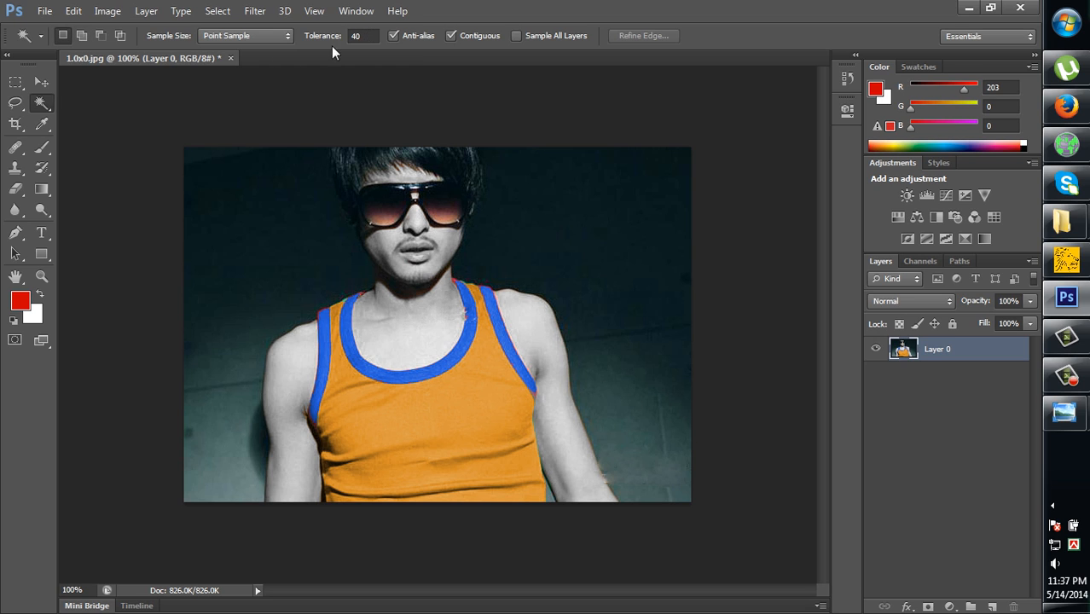
right_click(41, 102)
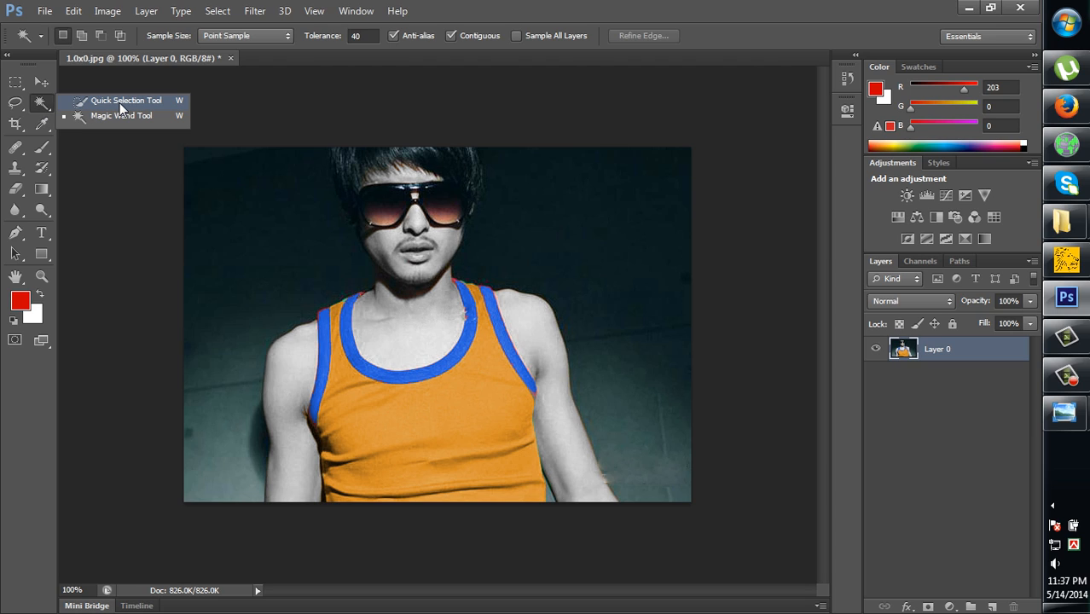
left_click(119, 103)
left_click(227, 210)
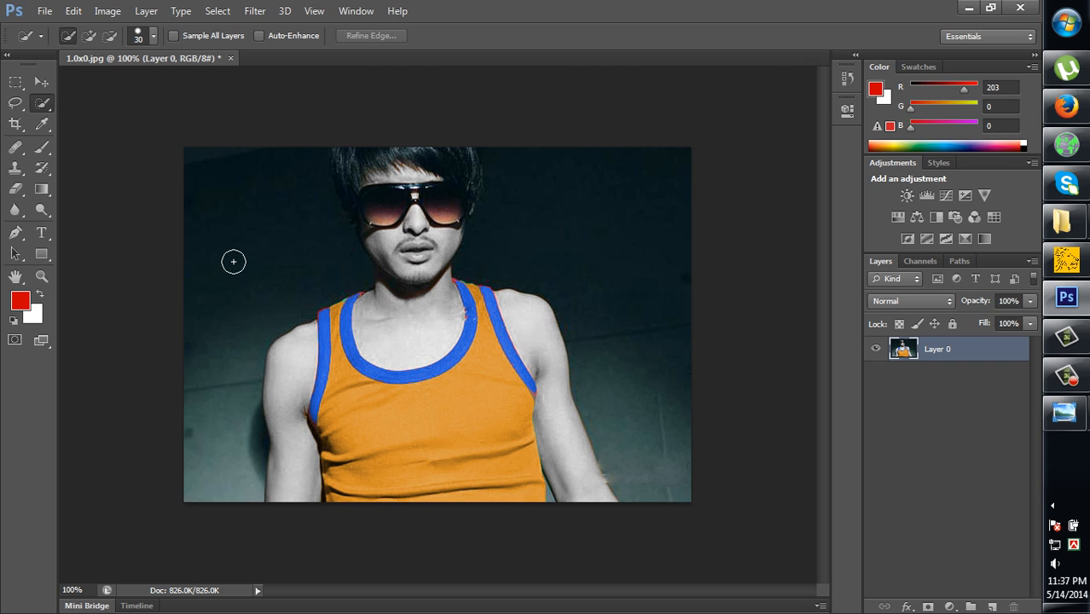
left_click(238, 345)
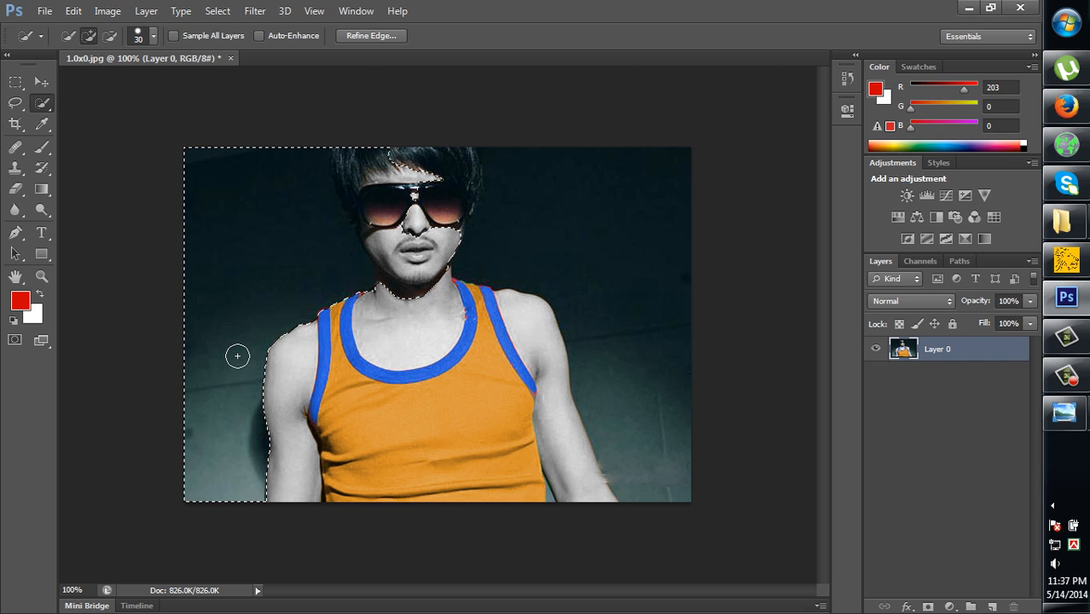
key("ctrl+d")
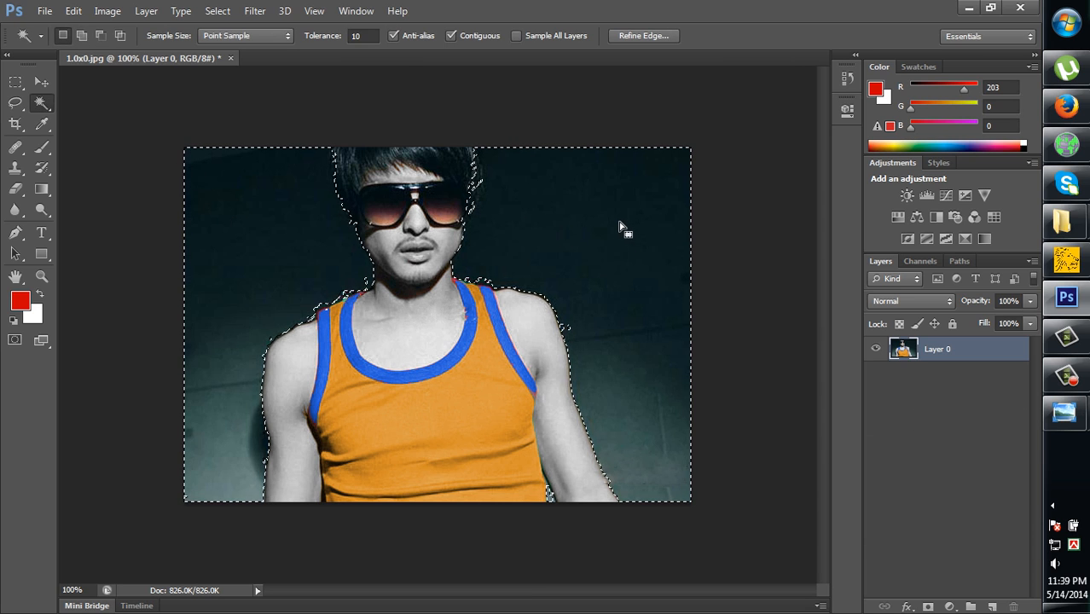
Colorize the selected background with Hue/Saturation at lightness 0, trying saturation values of 0 and 100.
left_click(118, 11)
mouse_move(176, 54)
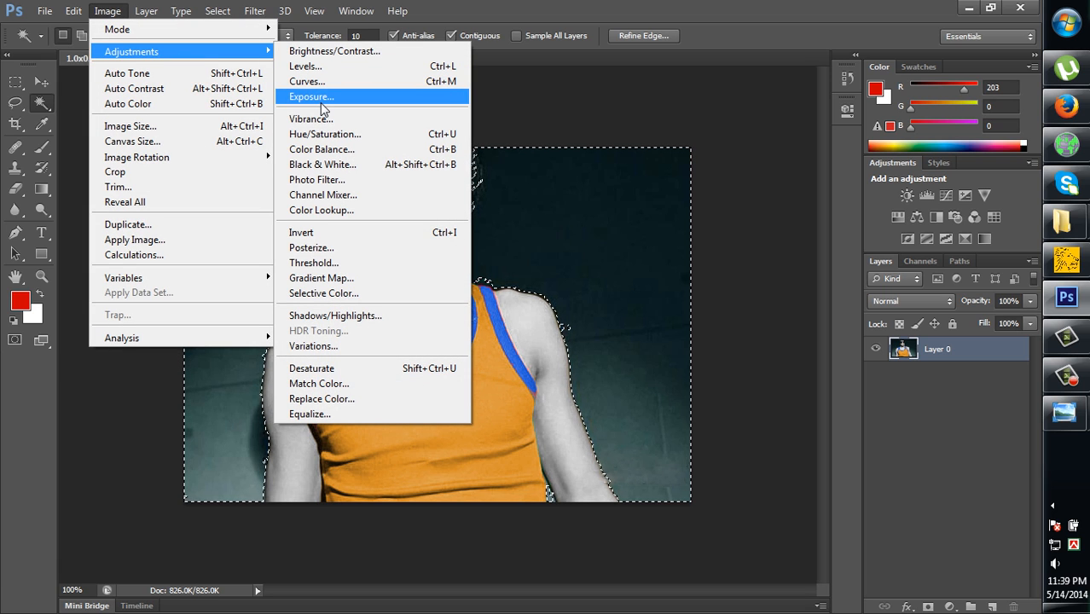
left_click(354, 145)
left_click(946, 298)
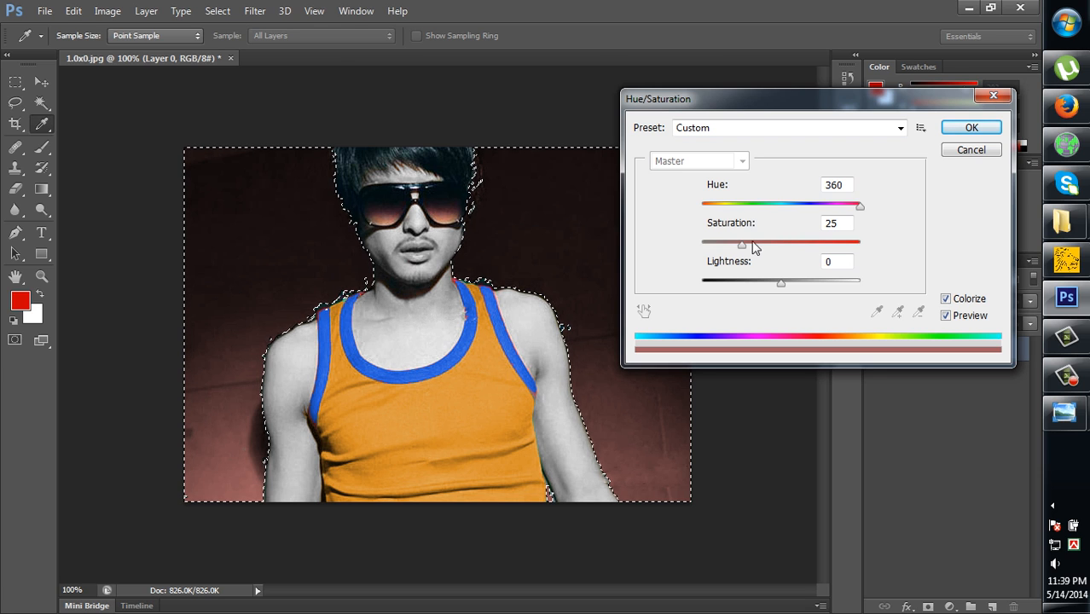
mouse_move(777, 290)
left_mouse_down()
mouse_move(699, 305)
mouse_move(772, 307)
left_mouse_up()
type("0")
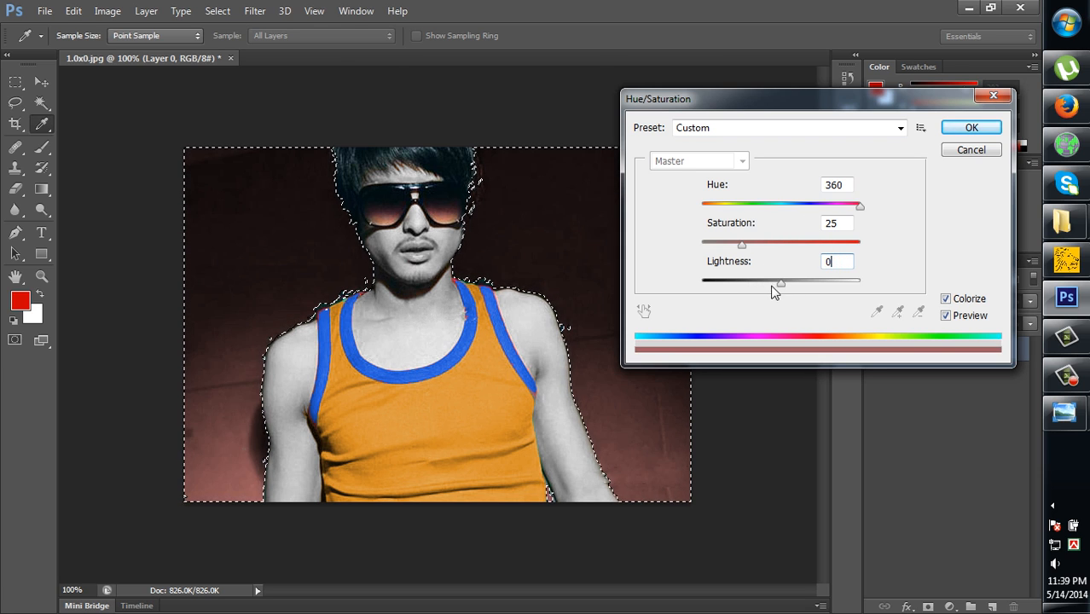
left_click_drag(741, 246, 692, 250)
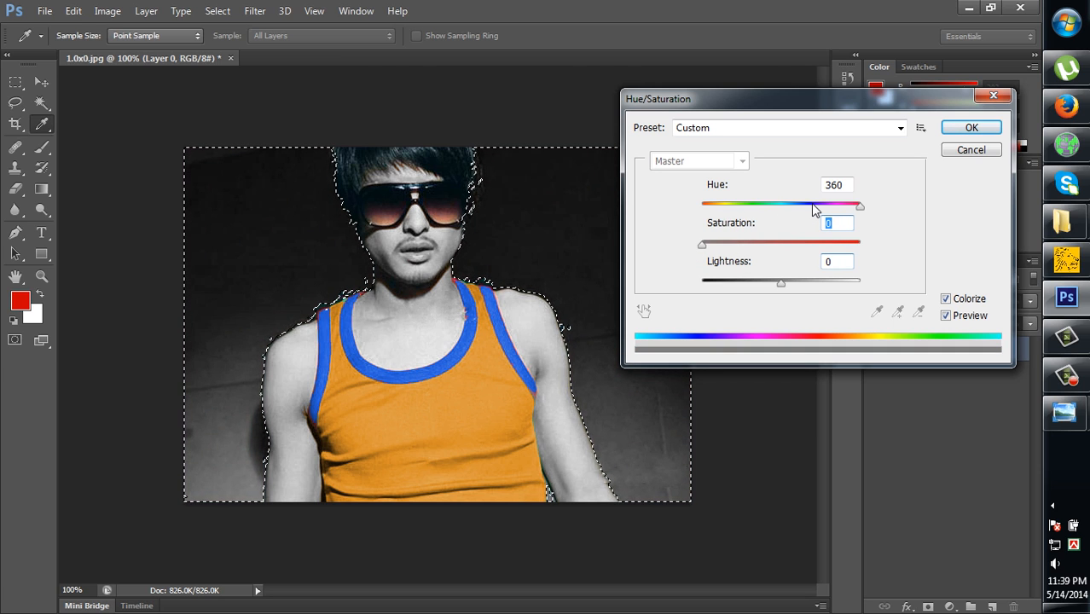
left_click_drag(734, 246, 881, 268)
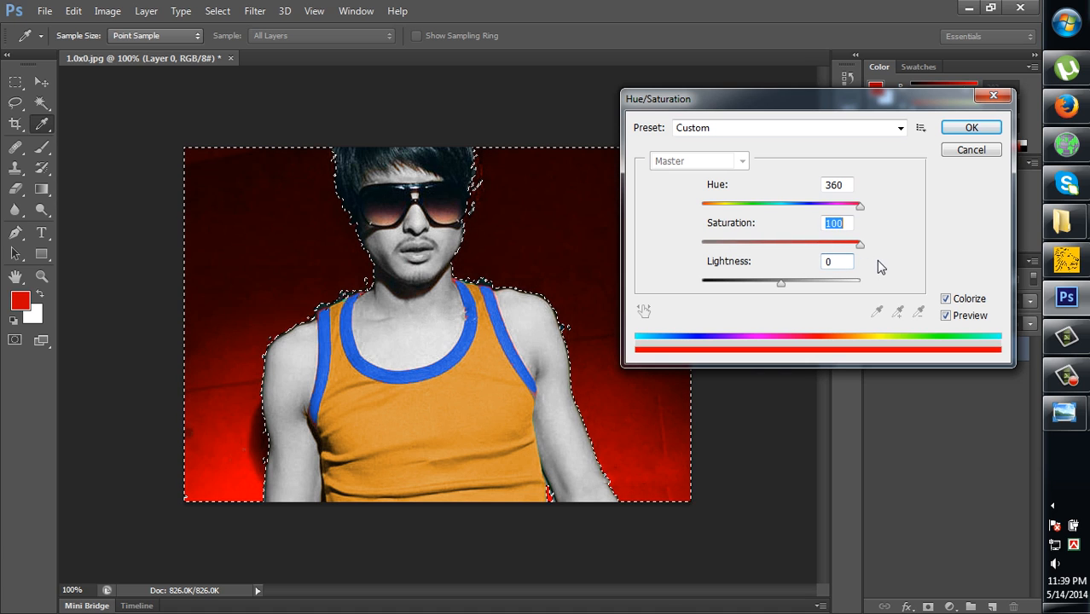
Make the background red with hue 360 and saturation 83, apply the adjustment and clear the selection.
left_click(817, 245)
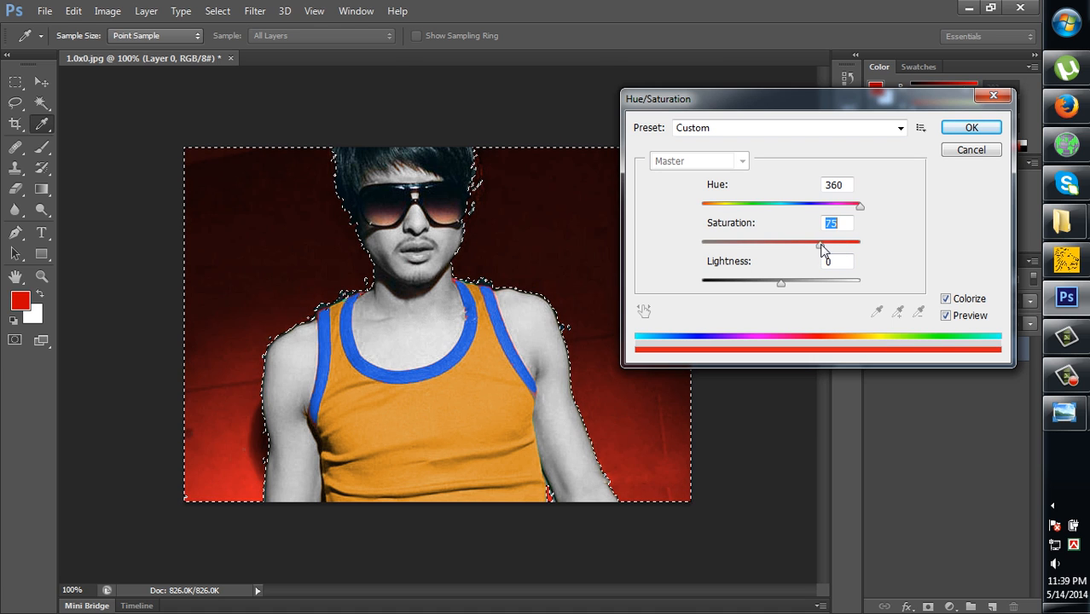
left_click_drag(820, 244, 834, 245)
left_click_drag(811, 208, 866, 211)
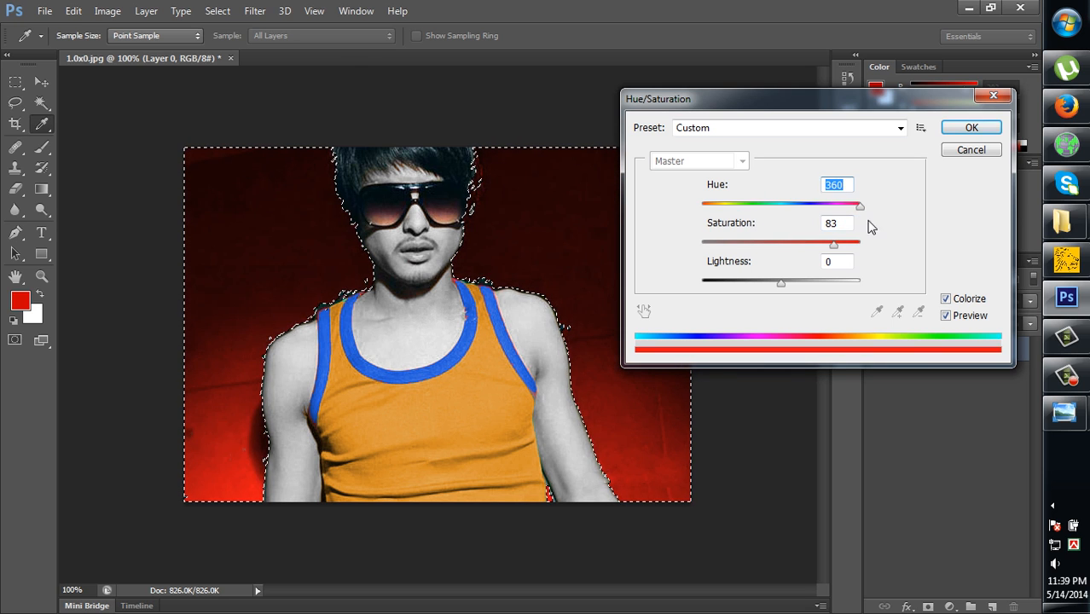
left_click(972, 130)
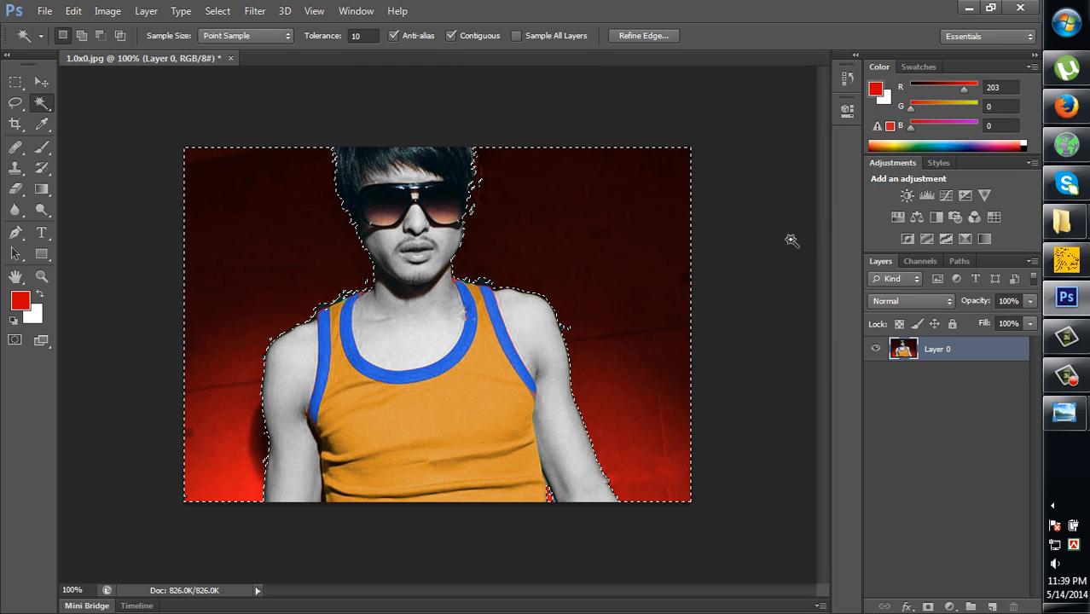
key("ctrl+d")
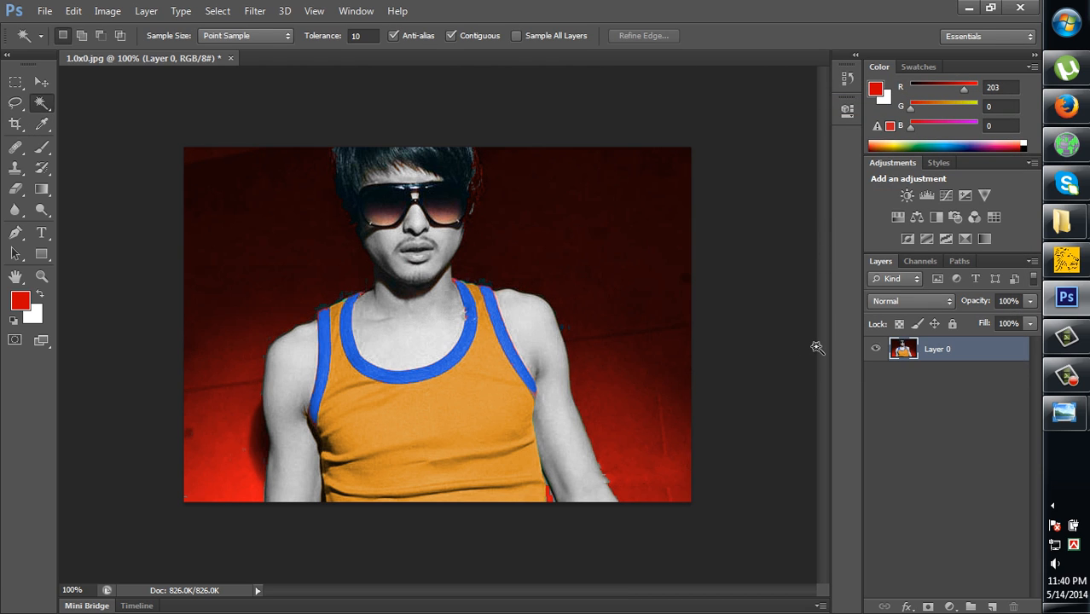
Compare the edited portrait with the original 1.0x0.jpg in Windows Photo Viewer, and bring up first page.jpg there.
left_click(973, 465)
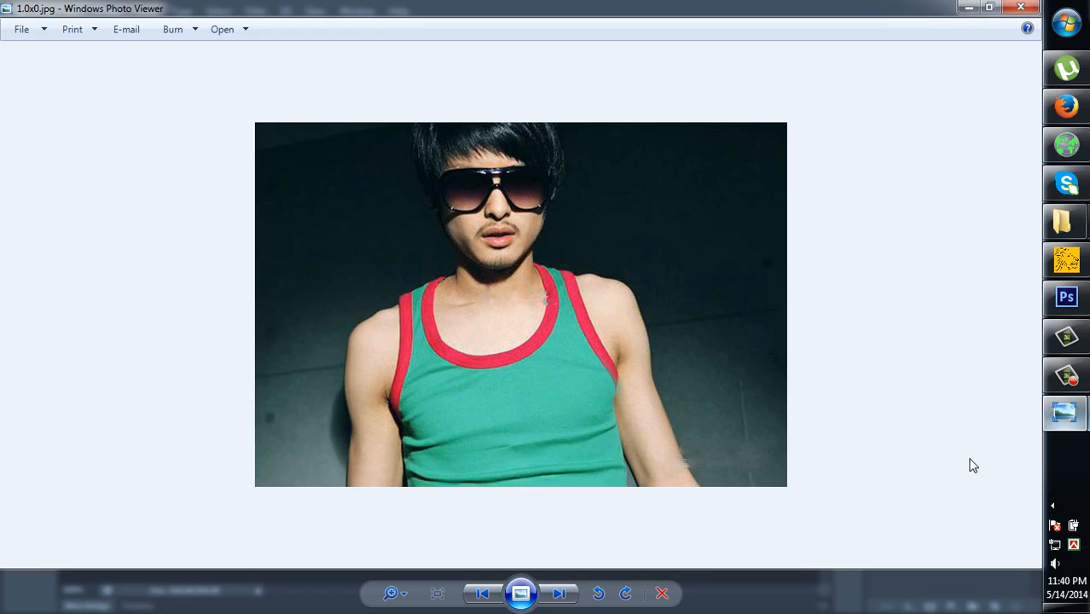
left_click(1066, 296)
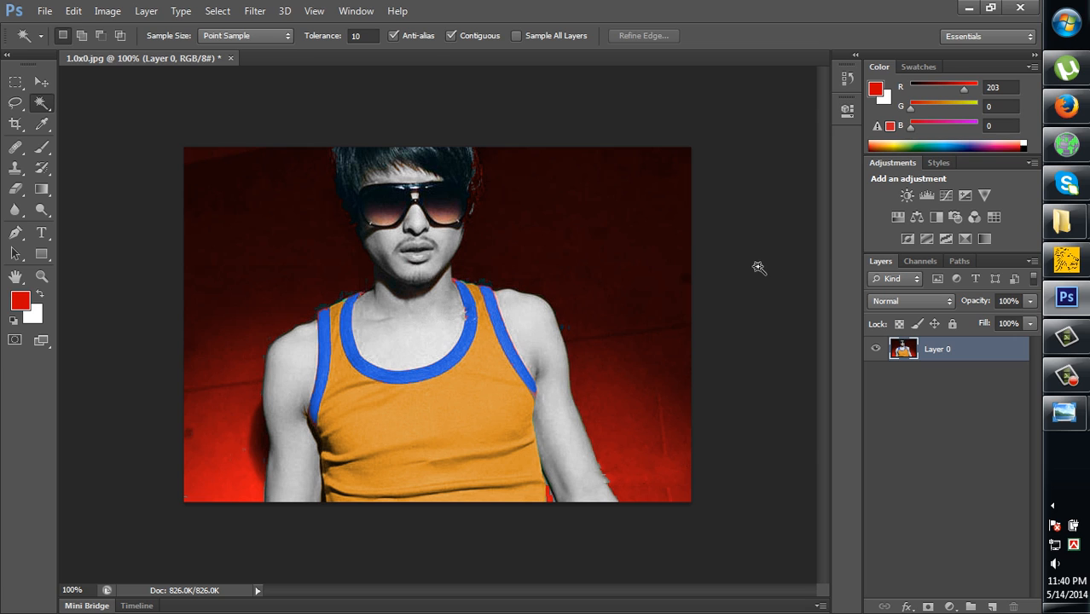
mouse_move(1064, 413)
left_click(983, 344)
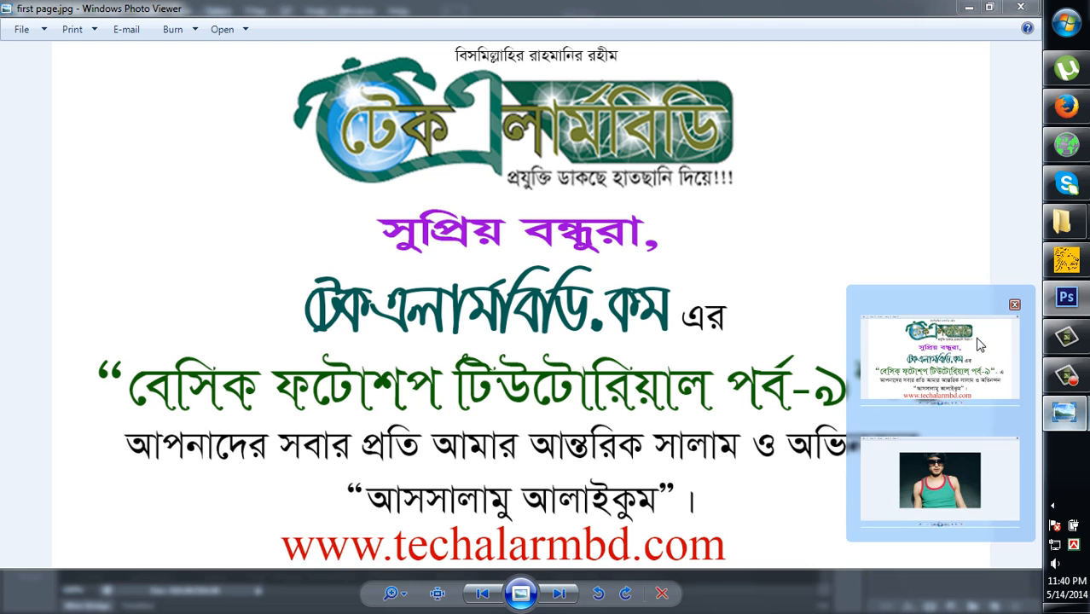